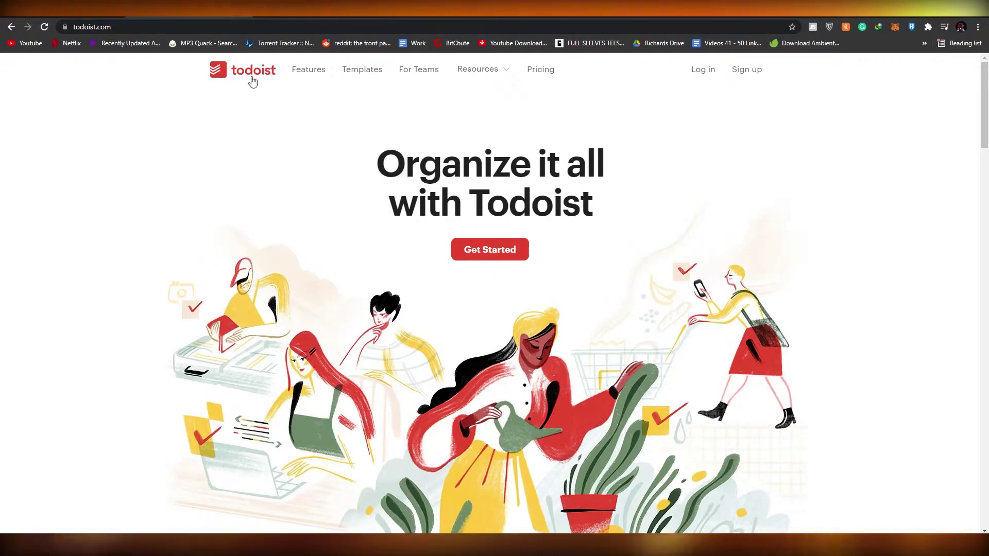
Step: Examine the Todoist homepage and its preview of the Today task list
{"action": "scroll", "coordinate": [349, 341], "scroll_direction": "down", "scroll_amount": 5}
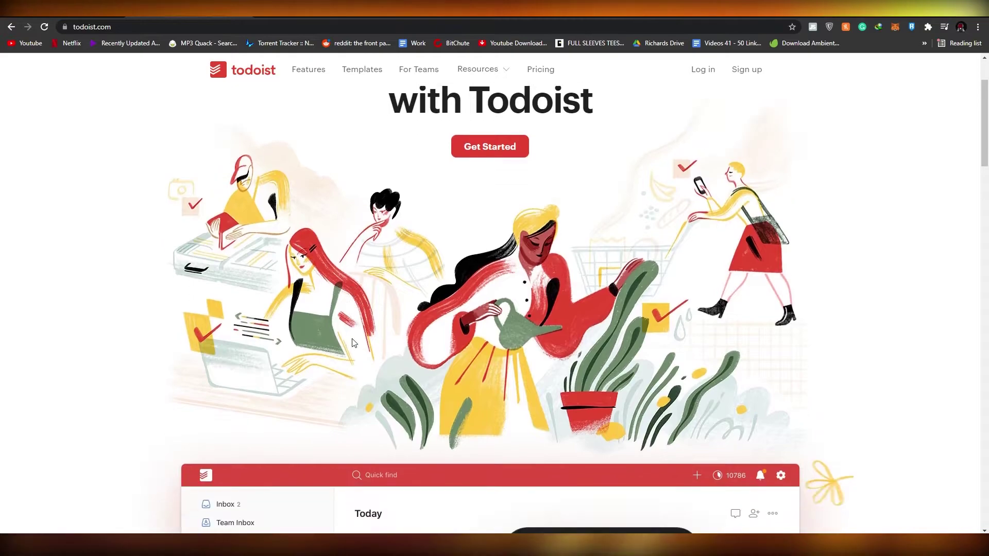
{"action": "scroll", "coordinate": [347, 337], "scroll_direction": "down", "scroll_amount": 2}
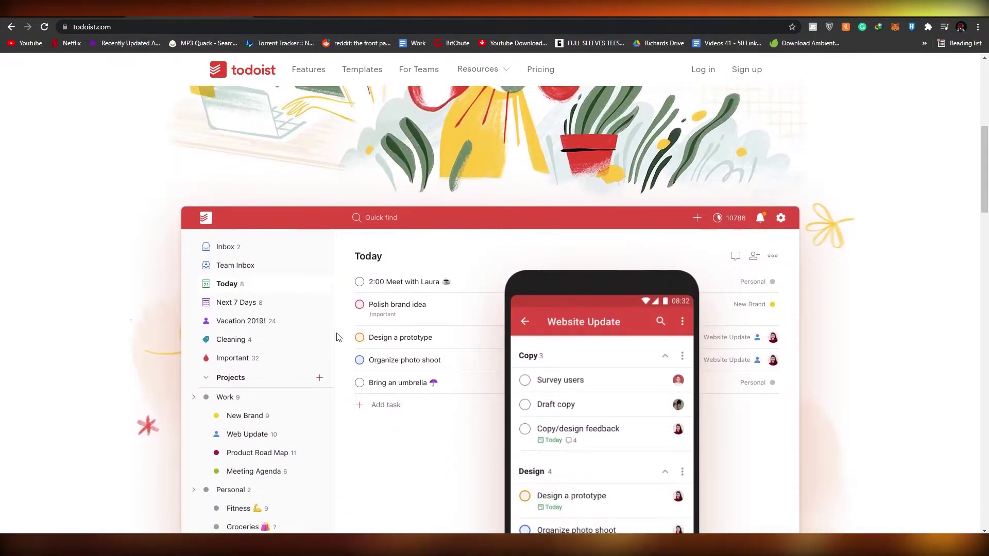
{"action": "scroll", "coordinate": [342, 335], "scroll_direction": "up", "scroll_amount": 7}
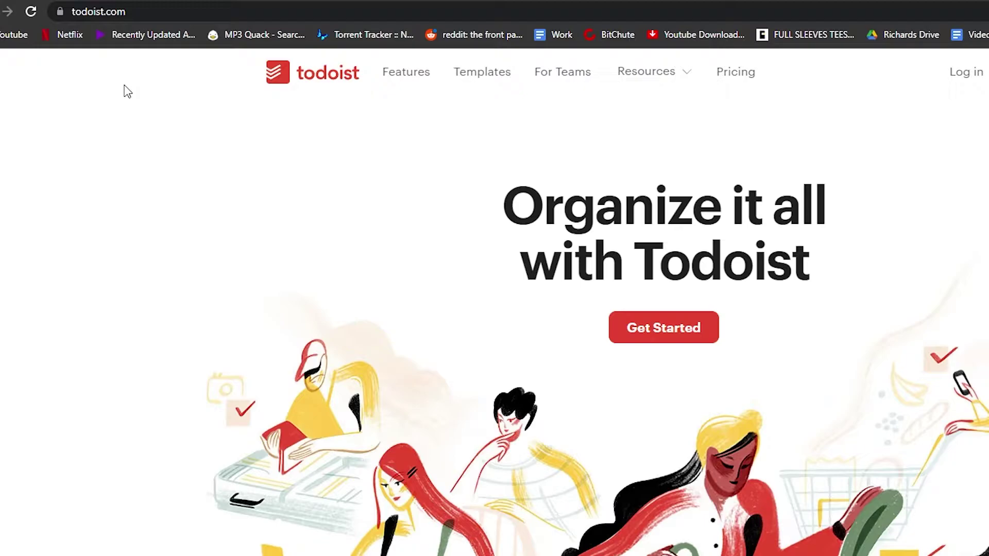
{"action": "scroll", "coordinate": [554, 222], "scroll_direction": "down", "scroll_amount": 5}
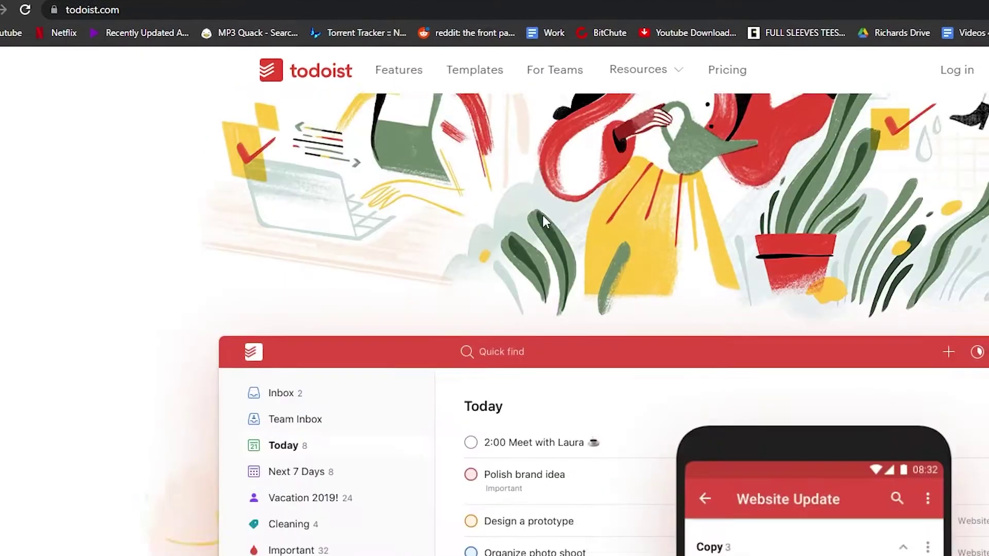
{"action": "scroll", "coordinate": [542, 214], "scroll_direction": "down", "scroll_amount": 3}
{"action": "scroll", "coordinate": [400, 193], "scroll_direction": "up", "scroll_amount": 10}
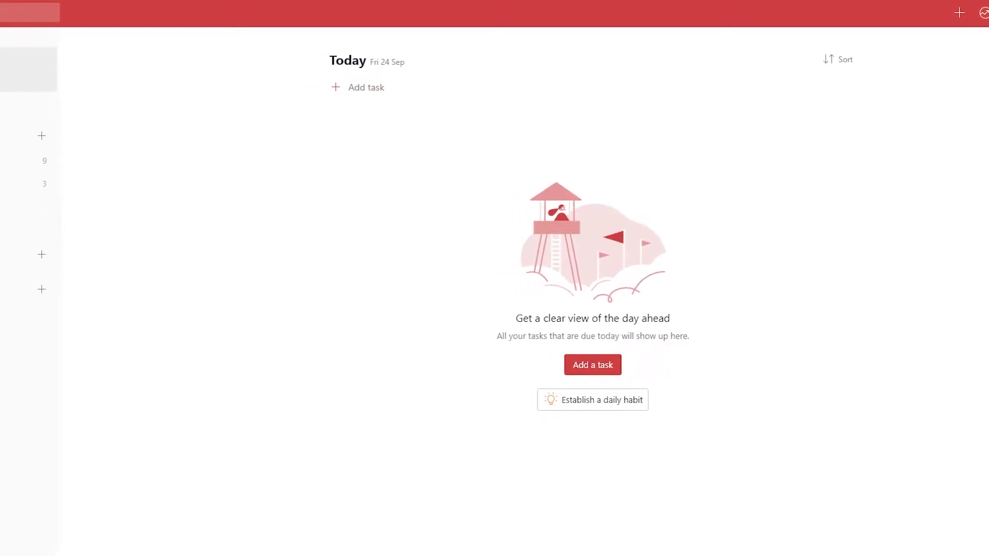
Step: View the Inbox and look through the Upcoming schedule from today into early October
{"action": "left_click", "coordinate": [10, 60]}
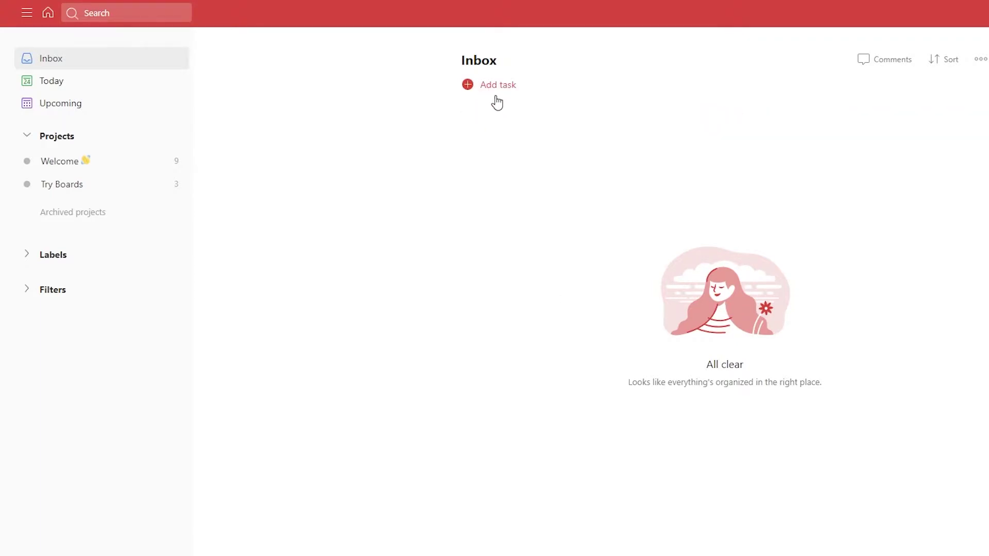
{"action": "left_click", "coordinate": [71, 106]}
{"action": "scroll", "coordinate": [515, 175], "scroll_direction": "down", "scroll_amount": 1}
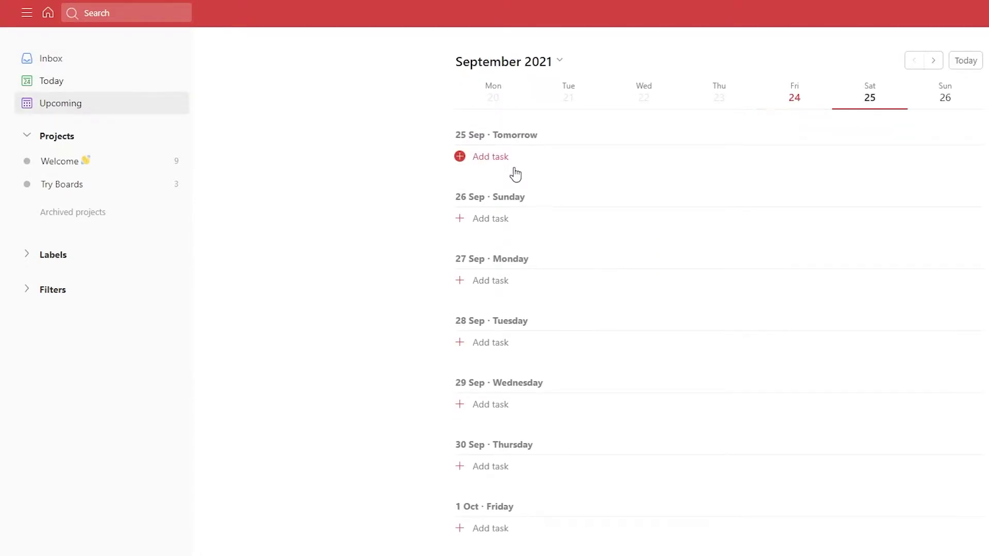
{"action": "scroll", "coordinate": [515, 175], "scroll_direction": "up", "scroll_amount": 1}
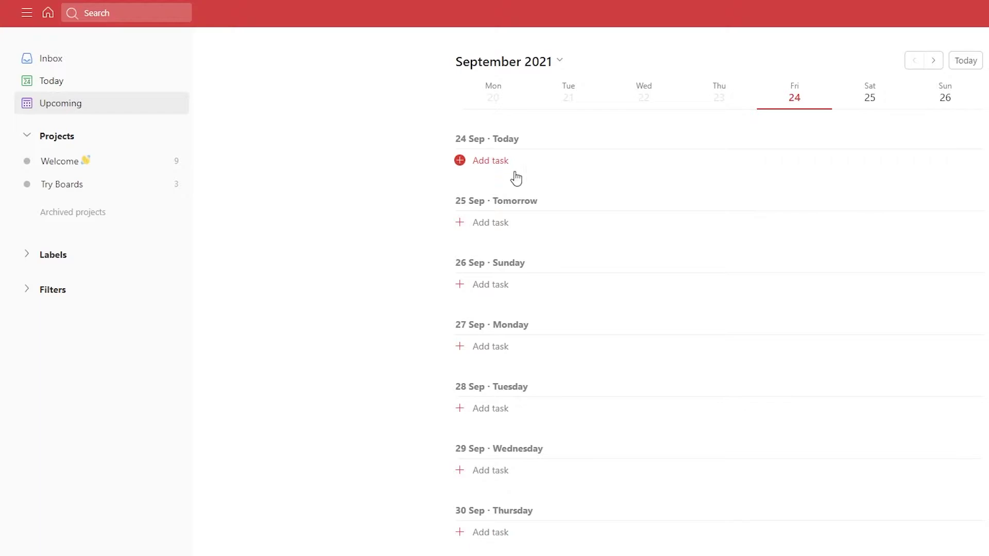
{"action": "scroll", "coordinate": [482, 230], "scroll_direction": "down", "scroll_amount": 5}
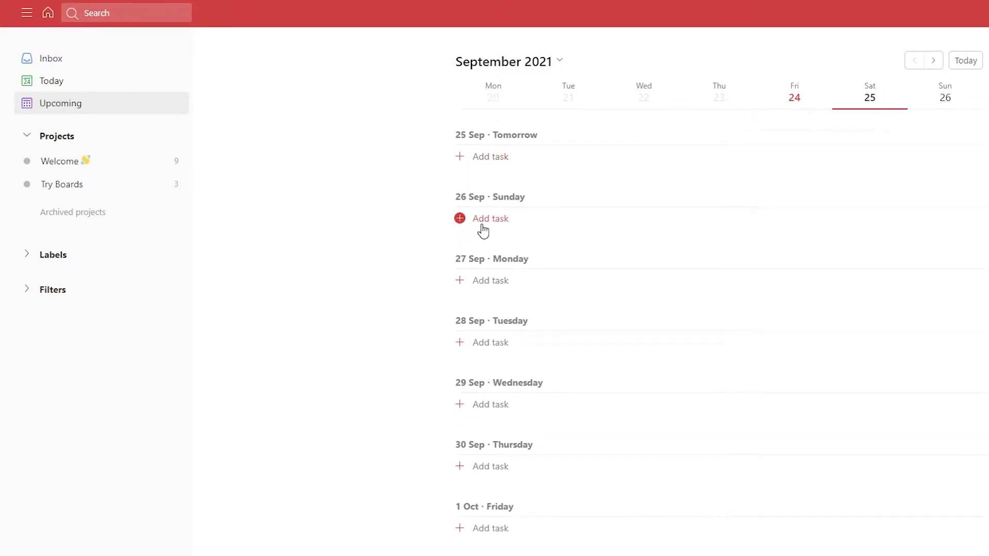
{"action": "scroll", "coordinate": [483, 230], "scroll_direction": "down", "scroll_amount": 4}
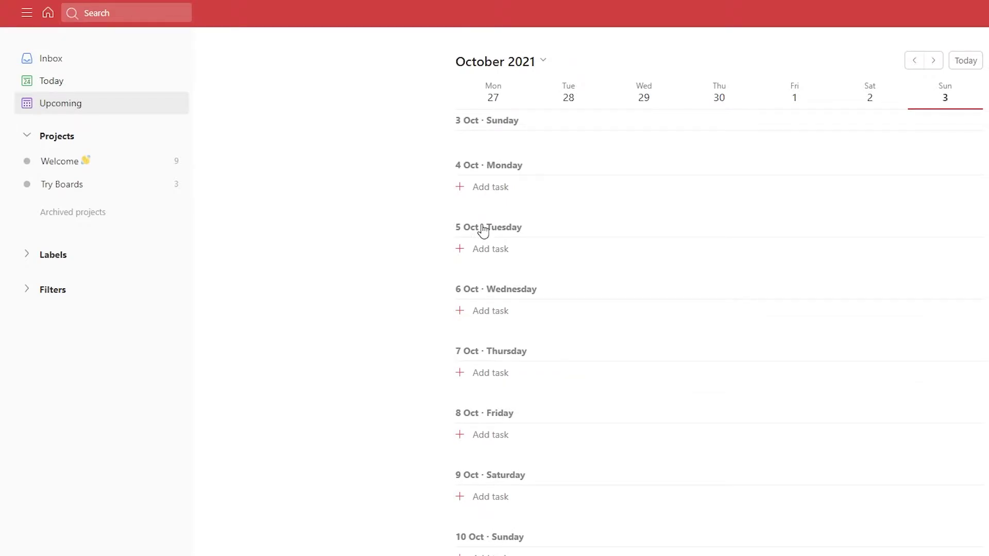
{"action": "scroll", "coordinate": [483, 230], "scroll_direction": "up", "scroll_amount": 3}
{"action": "scroll", "coordinate": [610, 269], "scroll_direction": "up", "scroll_amount": 4}
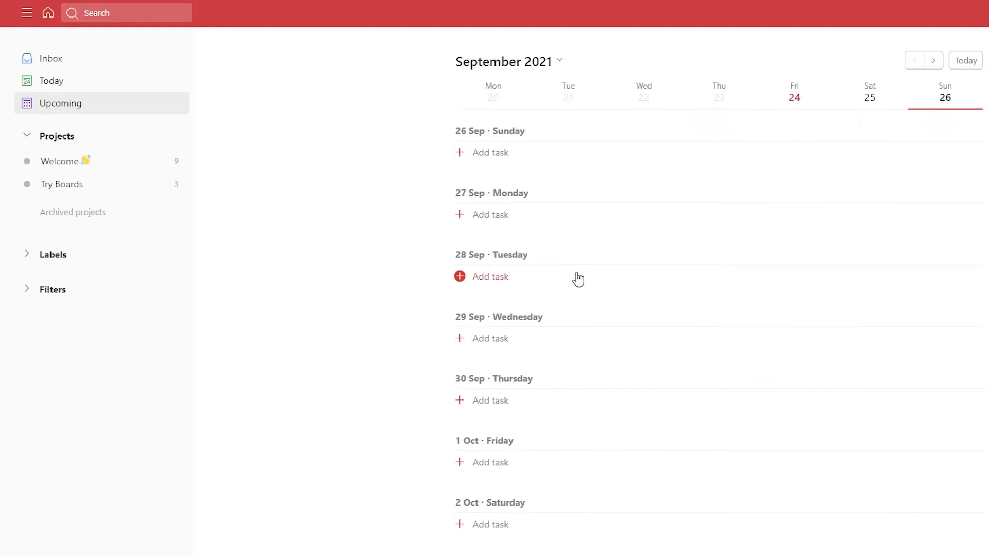
{"action": "scroll", "coordinate": [578, 279], "scroll_direction": "up", "scroll_amount": 2}
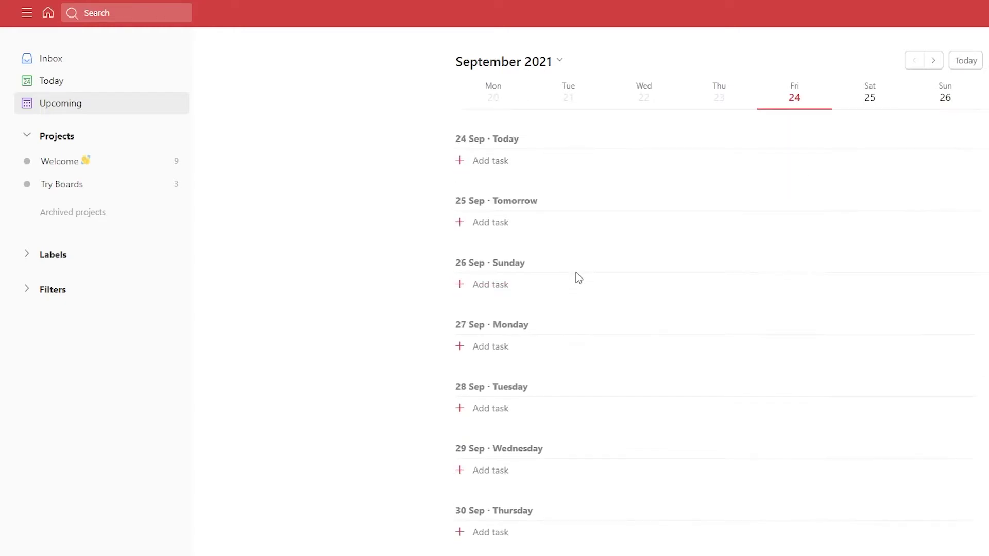
{"action": "left_click", "coordinate": [67, 143]}
{"action": "left_click", "coordinate": [44, 144]}
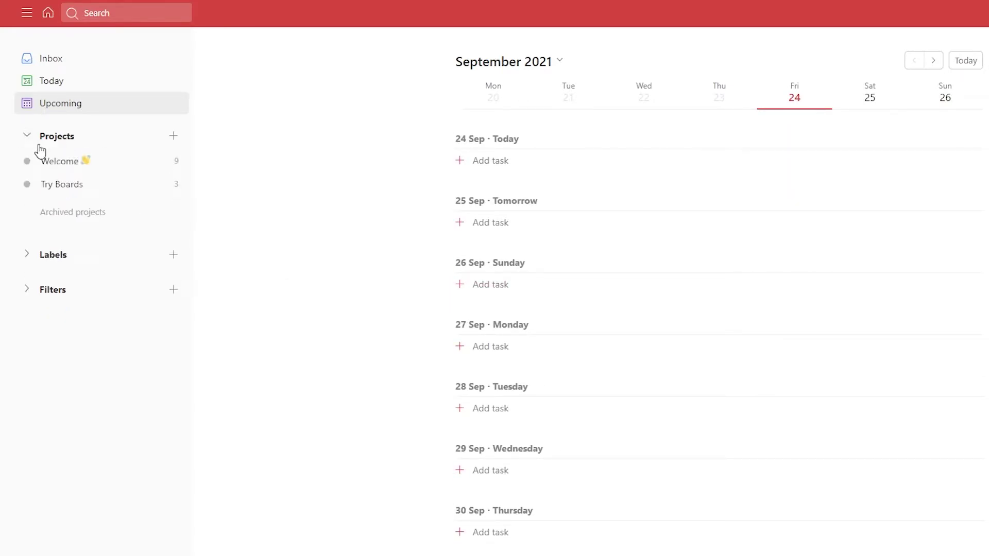
{"action": "left_click", "coordinate": [82, 144]}
{"action": "left_click", "coordinate": [66, 137]}
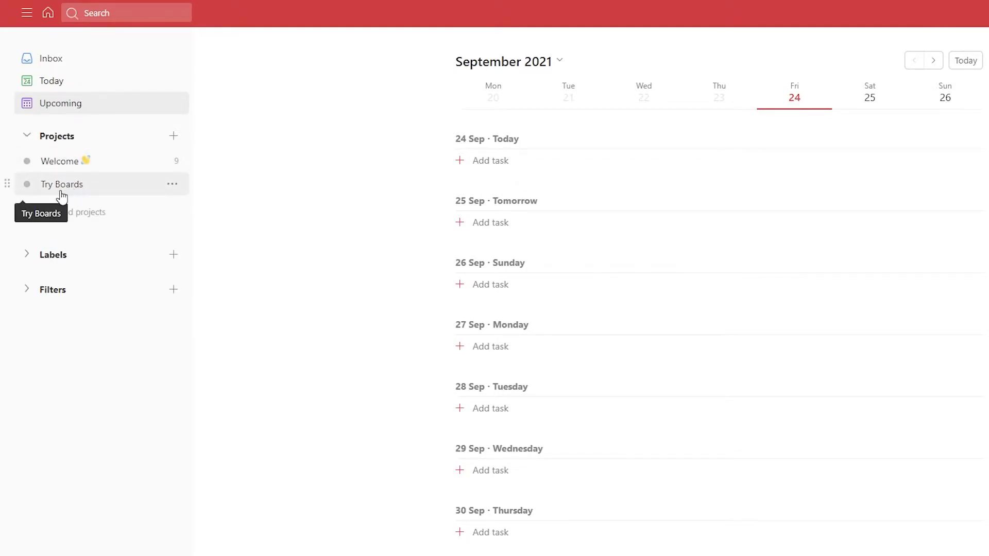
Step: Open the Welcome project and collapse its "Let's get started with a few tips" and "To go further" sections
{"action": "left_click", "coordinate": [56, 165]}
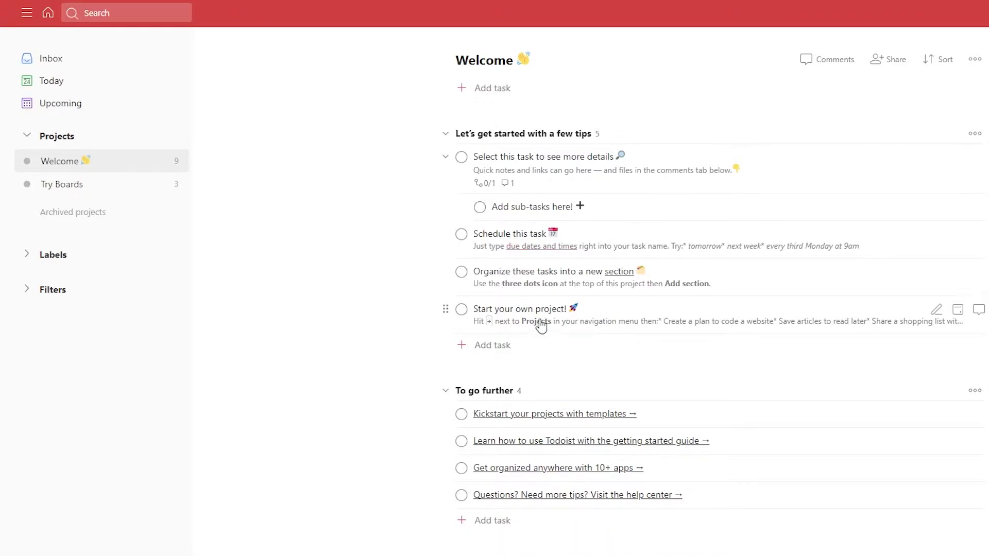
{"action": "left_click", "coordinate": [445, 135]}
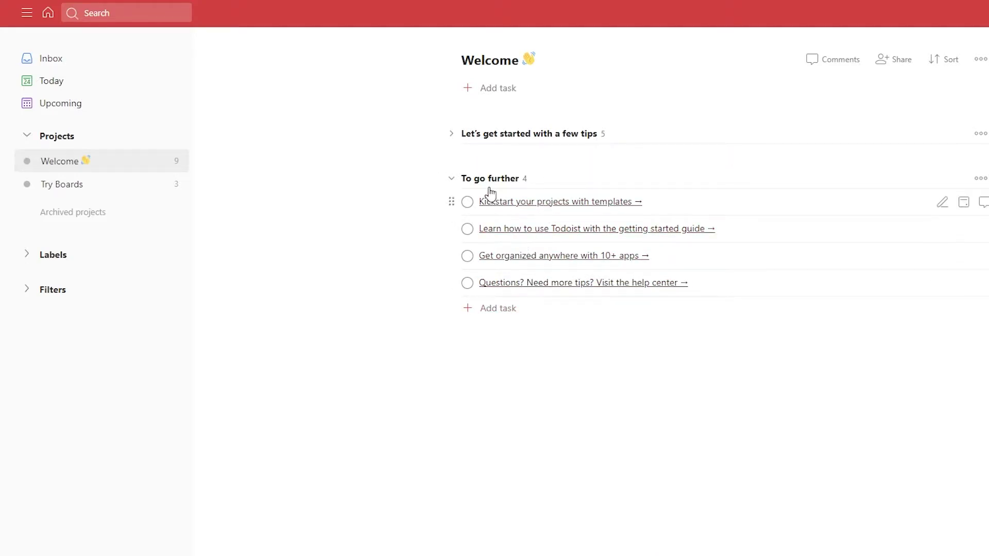
{"action": "left_click", "coordinate": [452, 179]}
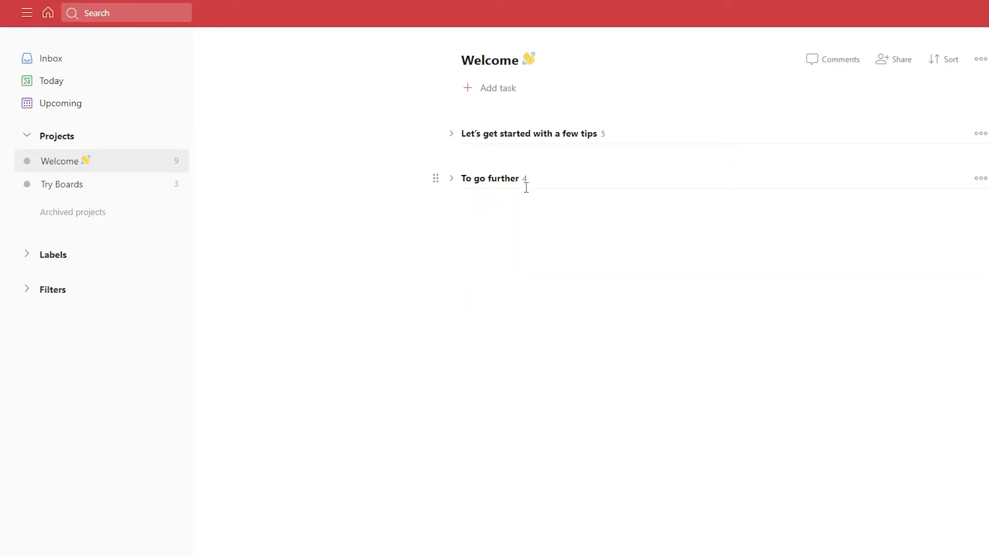
Step: Open the Try Boards project and move the "This is a task" card from To do to Doing
{"action": "left_click", "coordinate": [120, 190]}
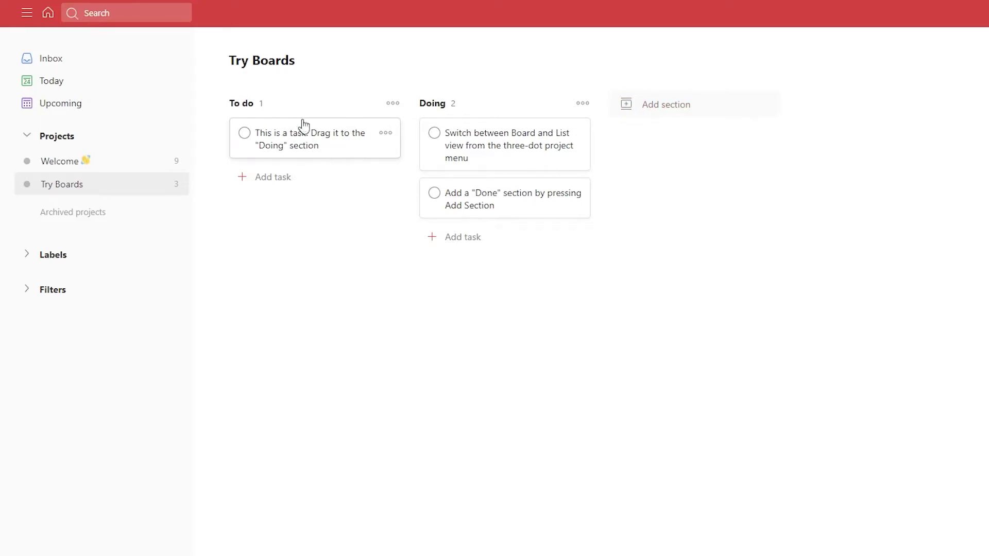
{"action": "left_click_drag", "start_coordinate": [289, 147], "coordinate": [466, 150]}
Step: Add a section named Complete to the board and move the "Switch between Board and List view" card into it
{"action": "left_click", "coordinate": [671, 106]}
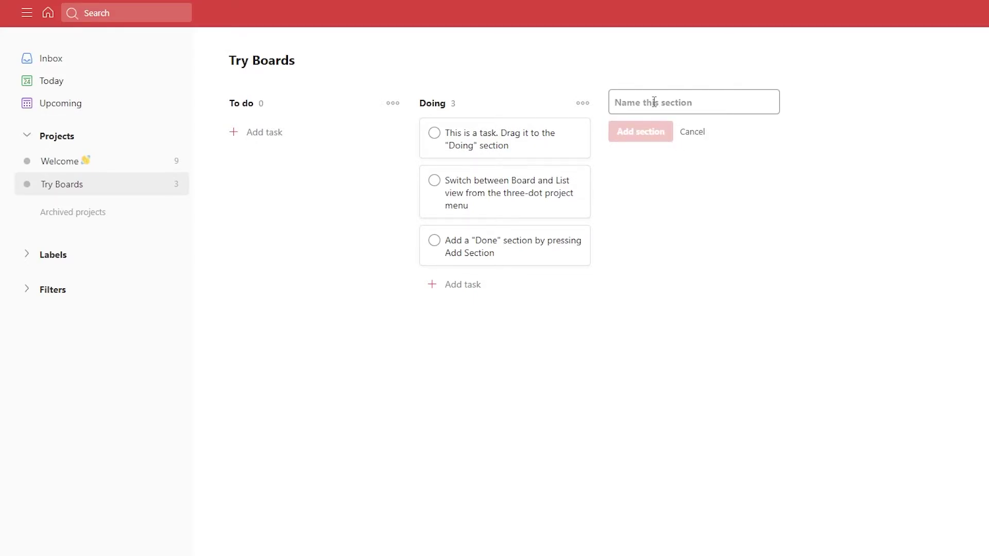
{"action": "type", "text": "Compl"}
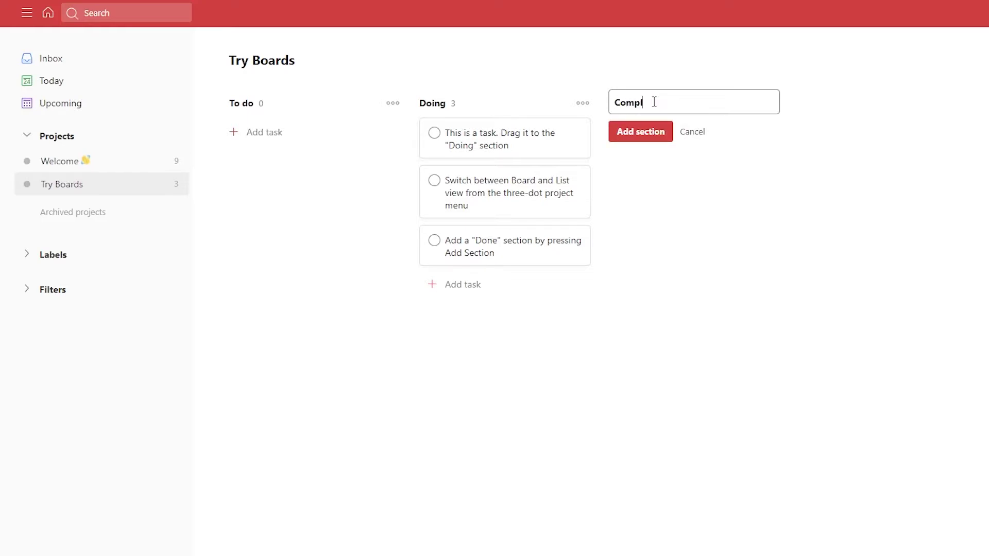
{"action": "type", "text": "ete"}
{"action": "left_click", "coordinate": [644, 133]}
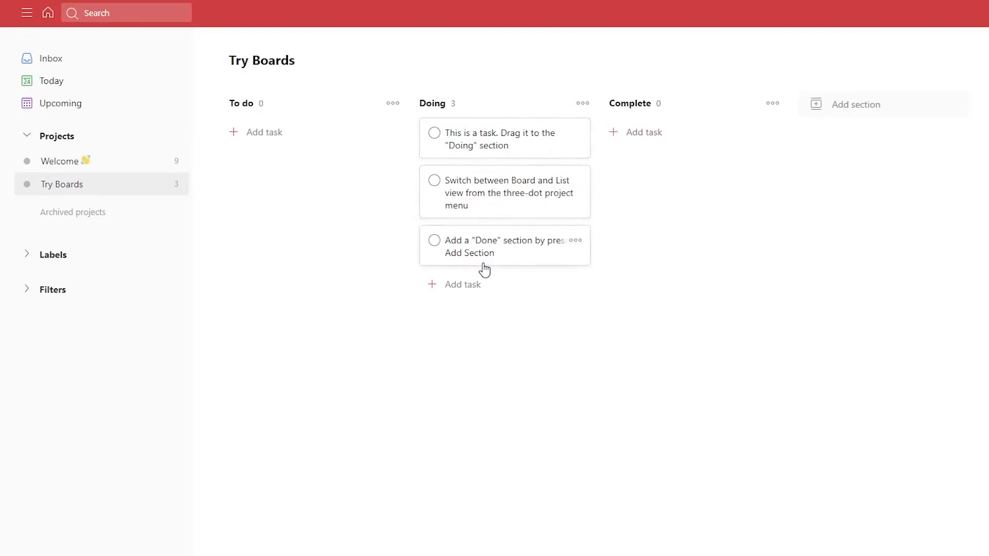
{"action": "left_click_drag", "start_coordinate": [468, 197], "coordinate": [644, 183]}
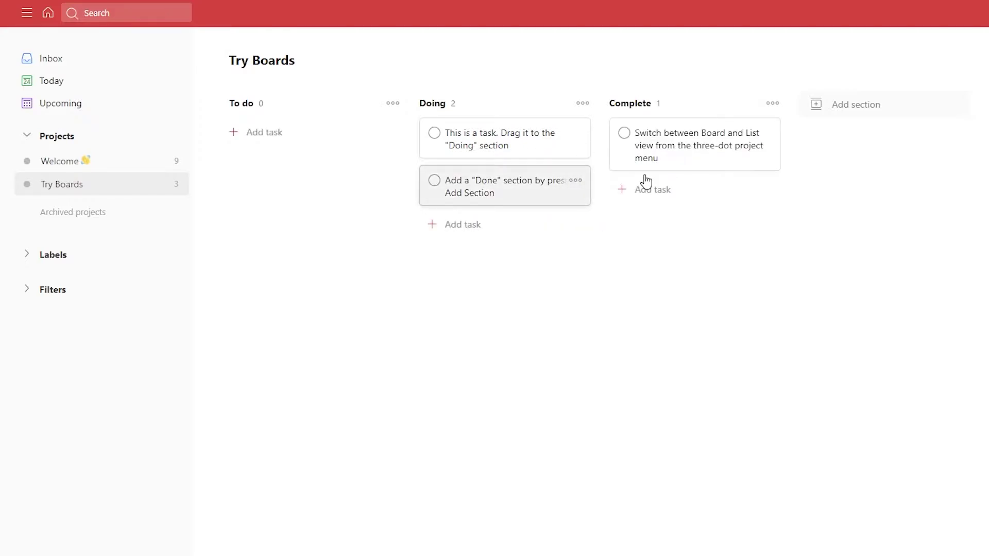
Step: Mark the "This is a task" card in Doing as complete, and undo that completion
{"action": "left_click", "coordinate": [435, 134]}
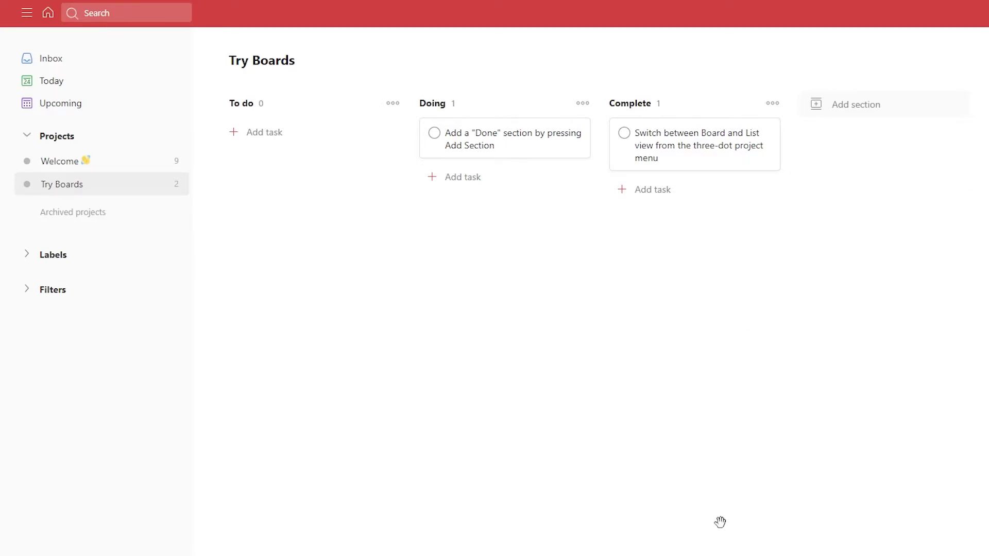
{"action": "key", "text": "ctrl+z"}
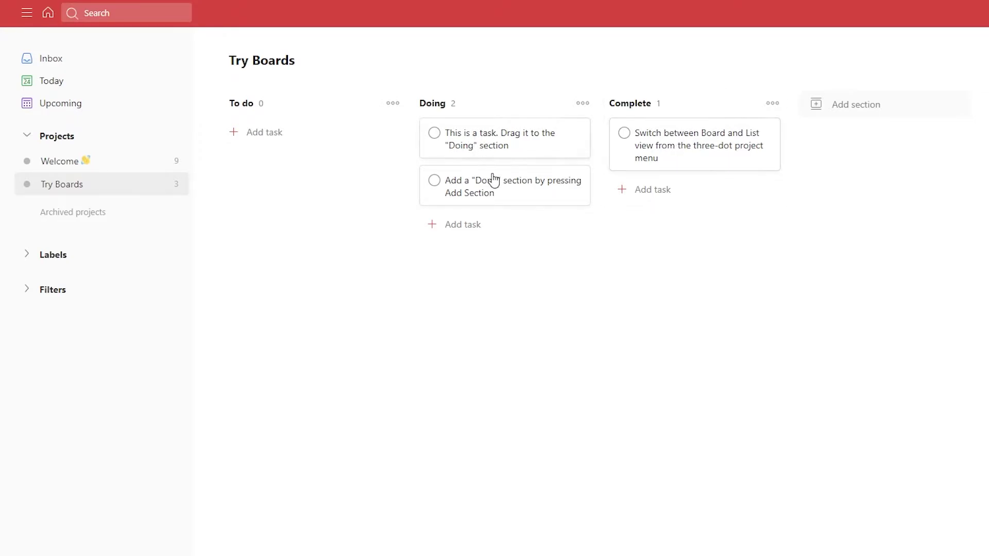
Step: Open the details of the "Switch between Board and List view" task and view its comments and activity
{"action": "left_click", "coordinate": [681, 153]}
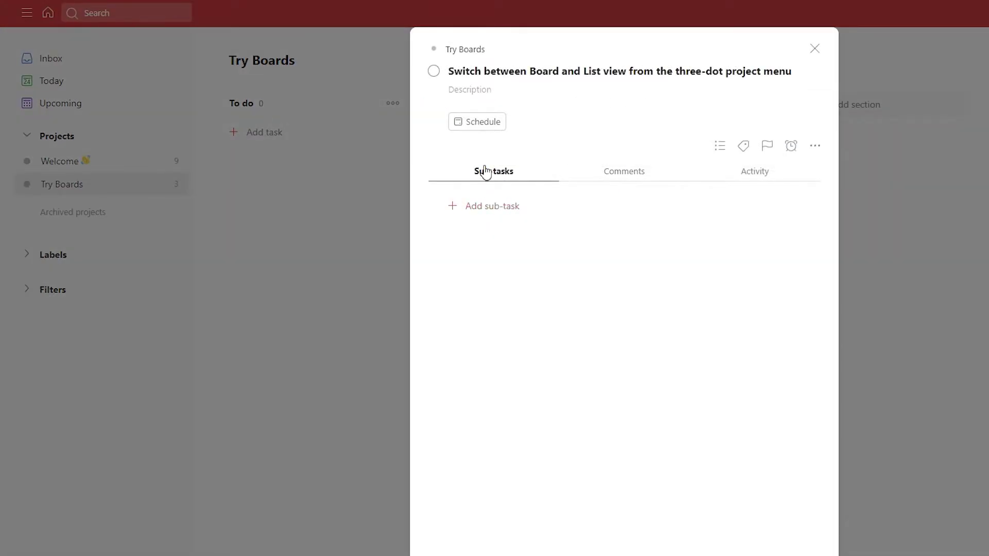
{"action": "left_click", "coordinate": [613, 179]}
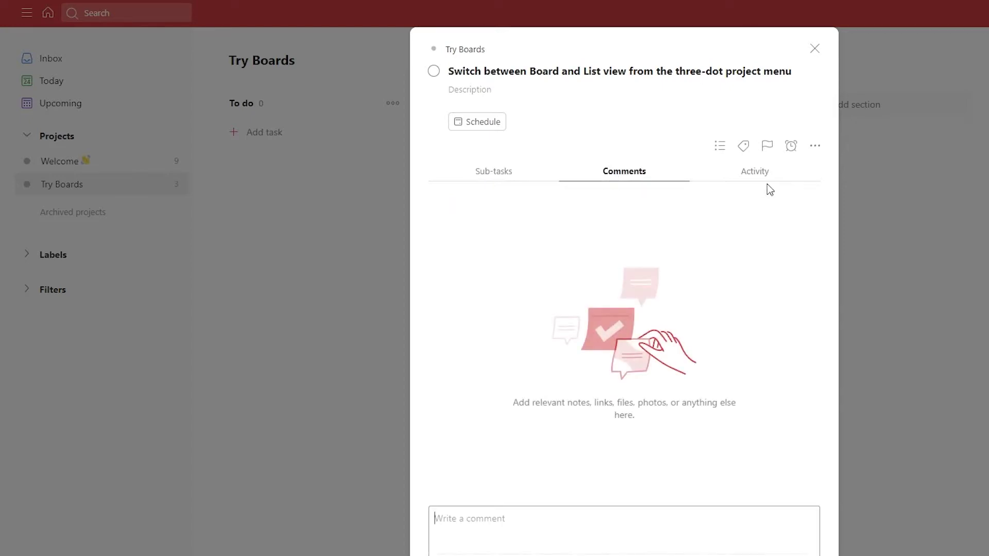
{"action": "left_click", "coordinate": [744, 177]}
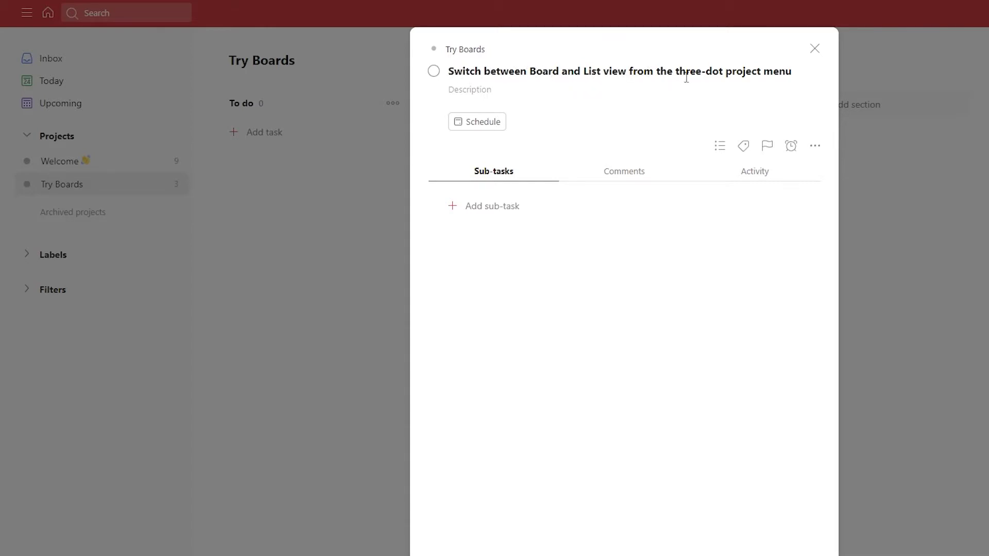
Step: Add a sub-task named "Complete it ASAP" to the "Switch between Board and List view" task
{"action": "left_click", "coordinate": [517, 205]}
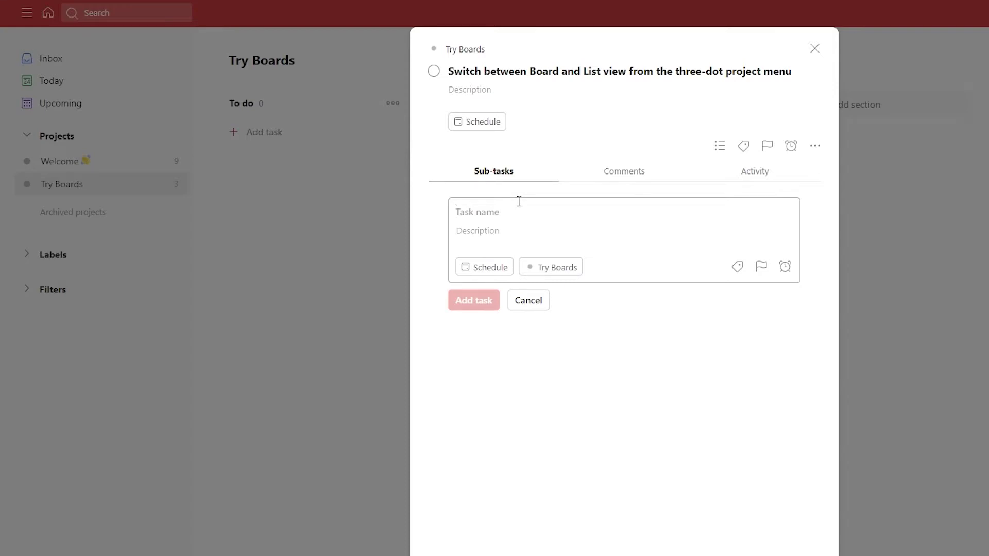
{"action": "type", "text": "Complete it ASAP"}
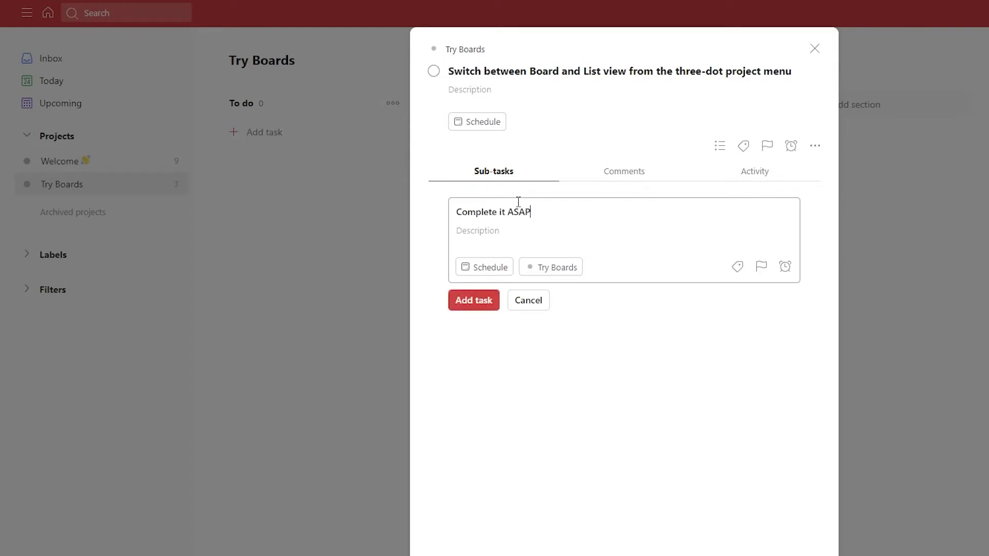
{"action": "left_click", "coordinate": [458, 315]}
{"action": "left_click", "coordinate": [530, 394]}
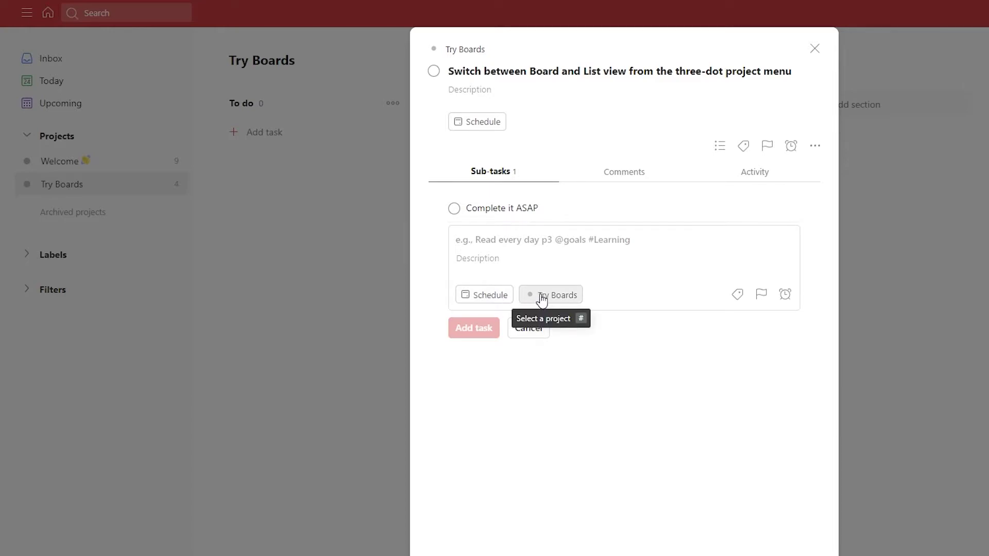
{"action": "left_click", "coordinate": [490, 304]}
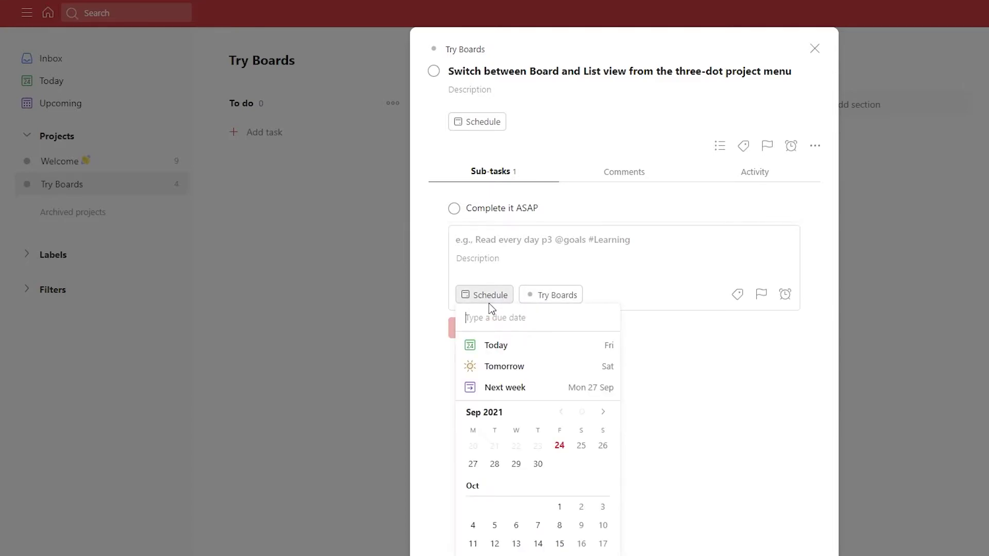
{"action": "left_click", "coordinate": [490, 346]}
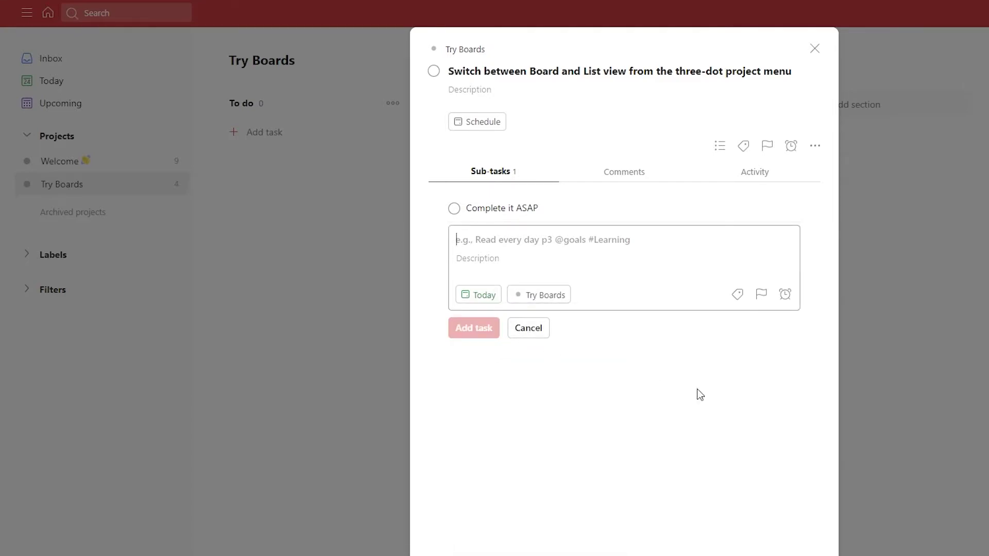
{"action": "left_click", "coordinate": [815, 49]}
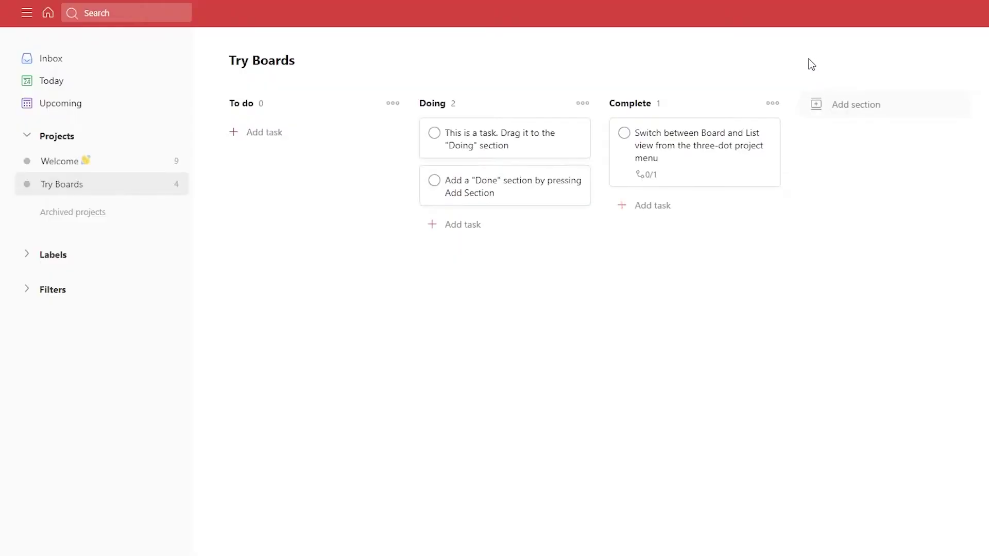
Step: Reopen the task in the Complete section and mark its "Complete it ASAP" sub-task as done
{"action": "left_click", "coordinate": [652, 184]}
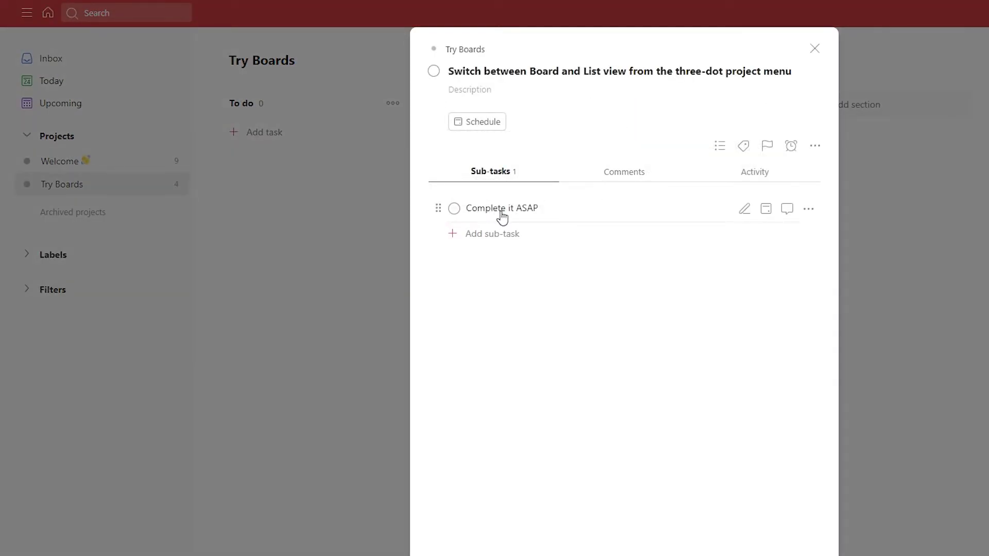
{"action": "left_click", "coordinate": [454, 208]}
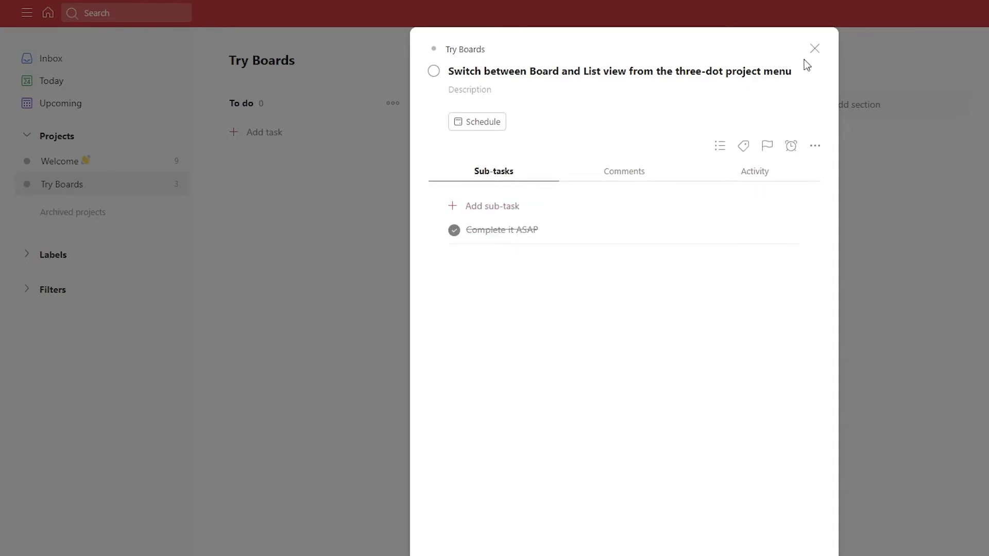
Step: Close the task details, then view the Labels list and the "Assigned to me" and "Priority 1" filters
{"action": "left_click", "coordinate": [814, 48]}
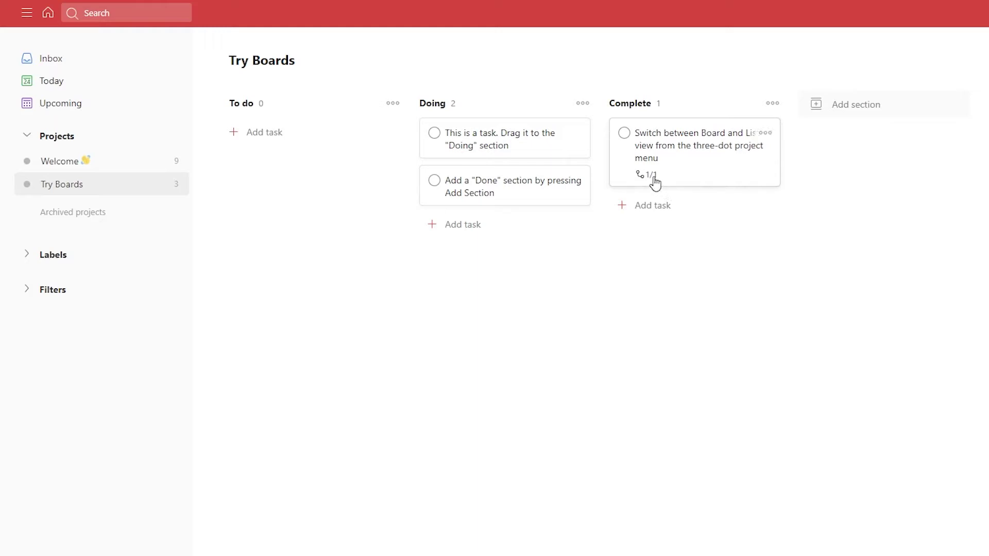
{"action": "left_click", "coordinate": [26, 255]}
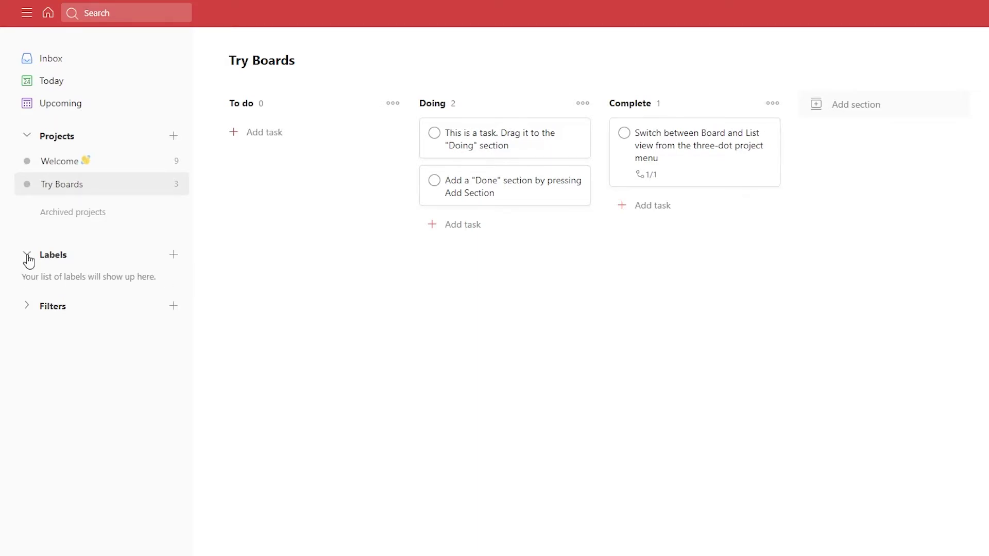
{"action": "left_click", "coordinate": [30, 309]}
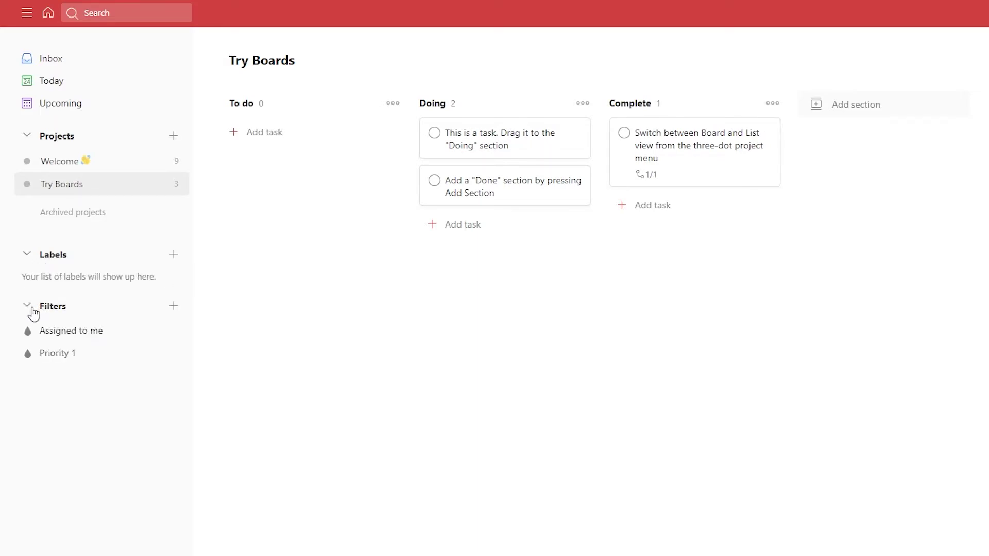
{"action": "left_click", "coordinate": [75, 339]}
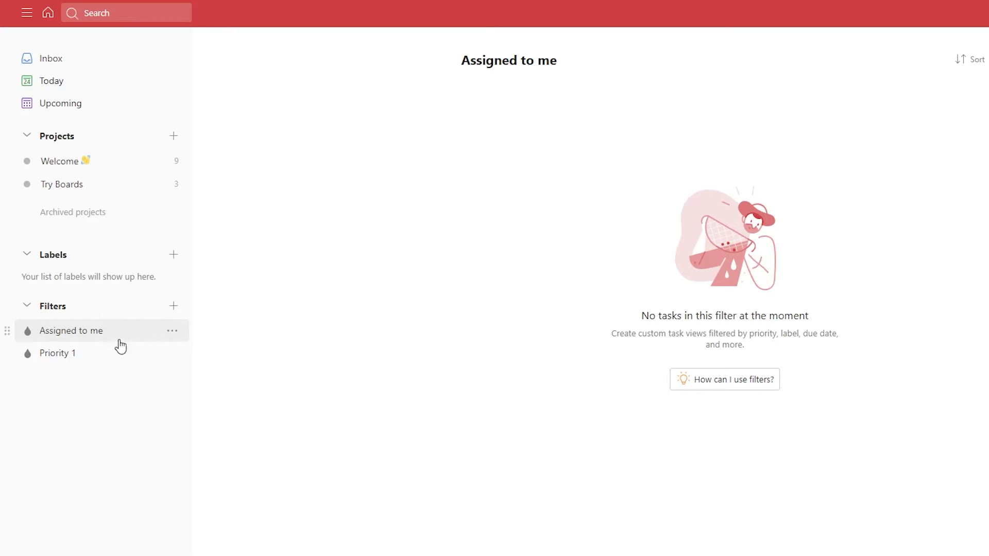
{"action": "left_click", "coordinate": [72, 354]}
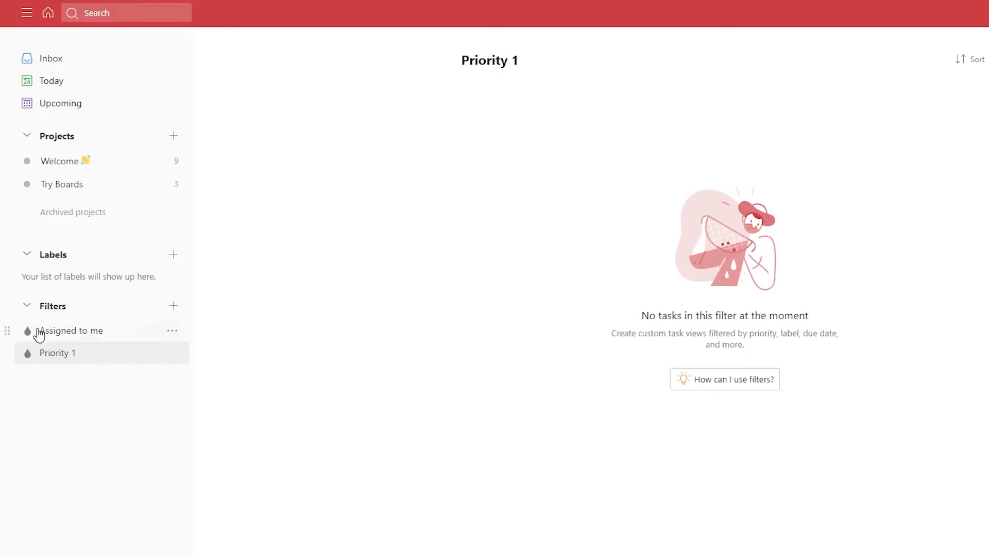
{"action": "left_click", "coordinate": [27, 306]}
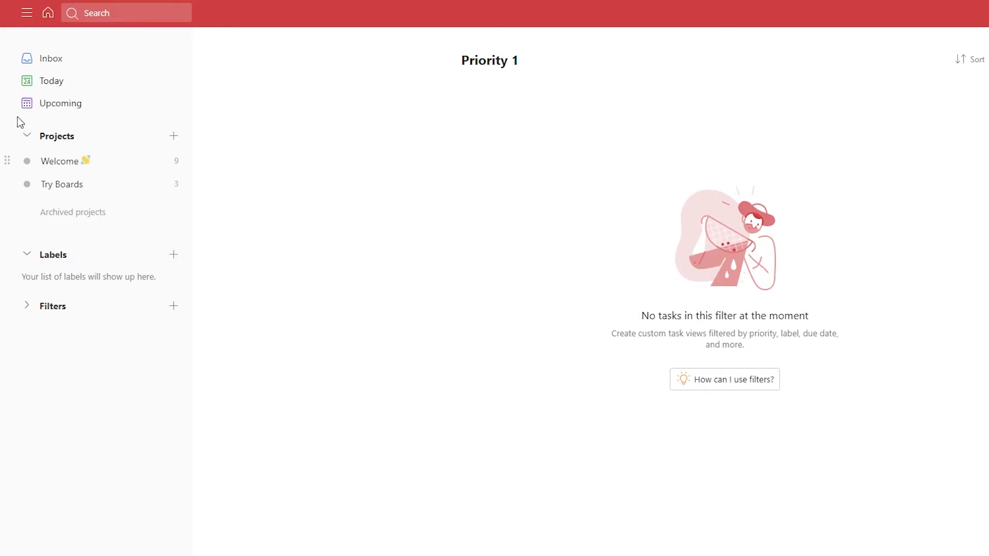
Step: Add a task named "Visit the gift shop" to Today and mark it as complete
{"action": "left_click", "coordinate": [55, 81]}
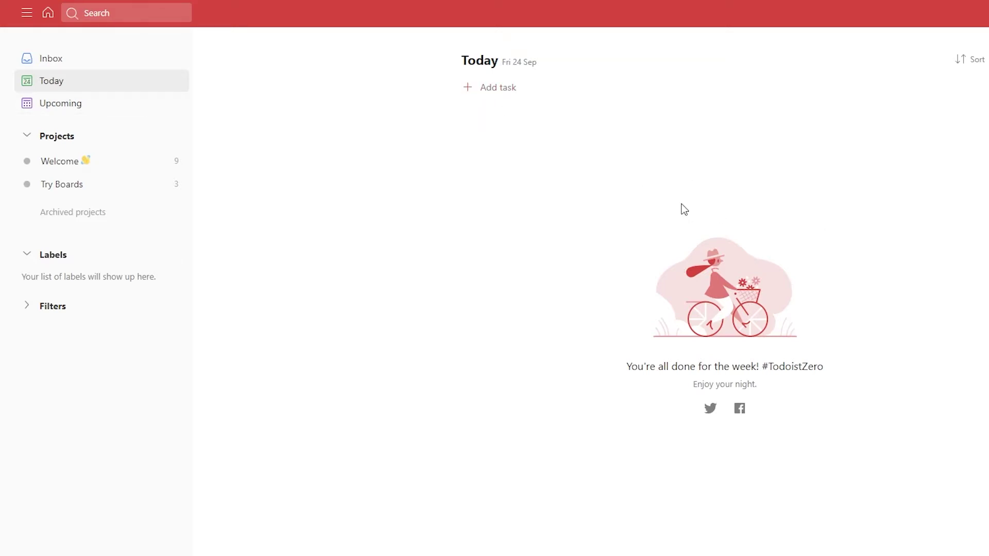
{"action": "left_click", "coordinate": [473, 91]}
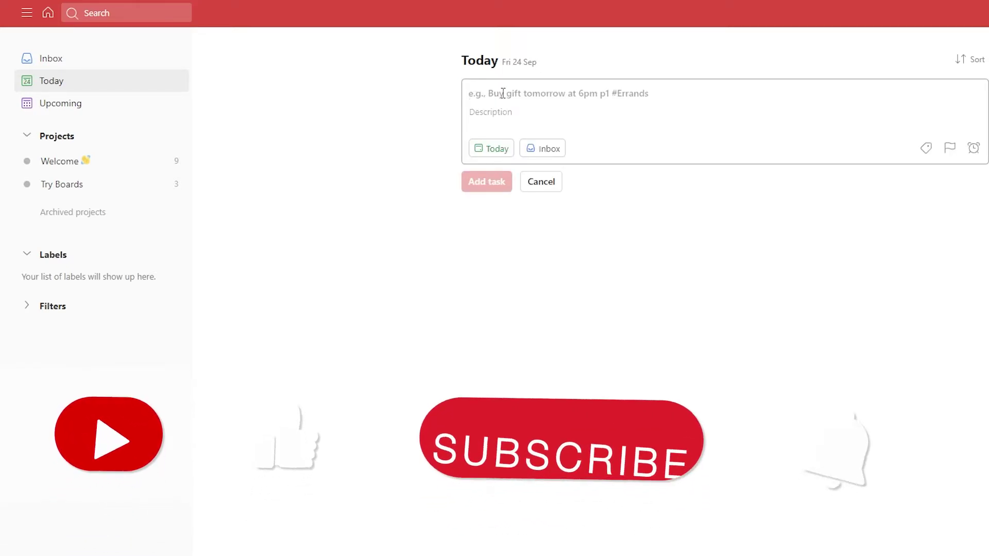
{"action": "type", "text": "Visit the gift shop"}
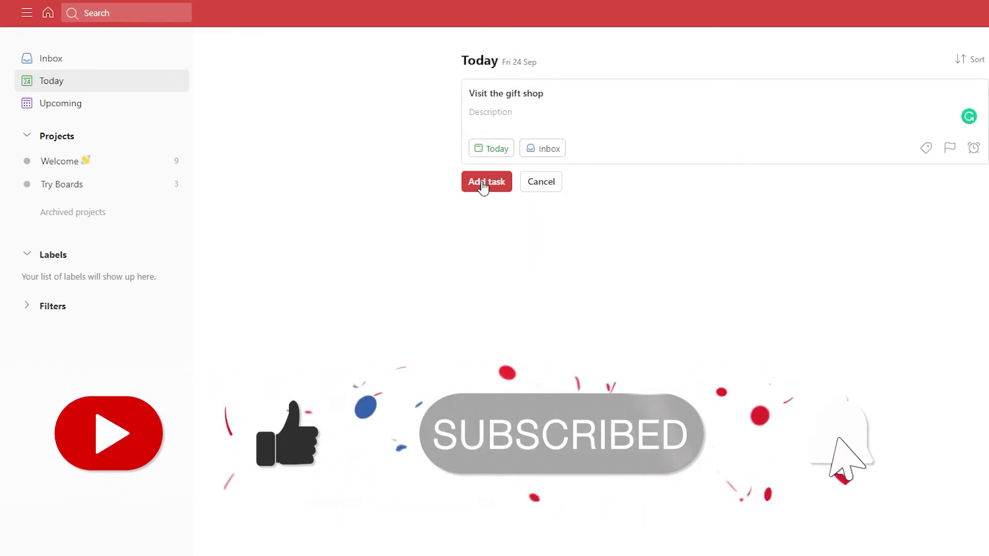
{"action": "left_click", "coordinate": [485, 185]}
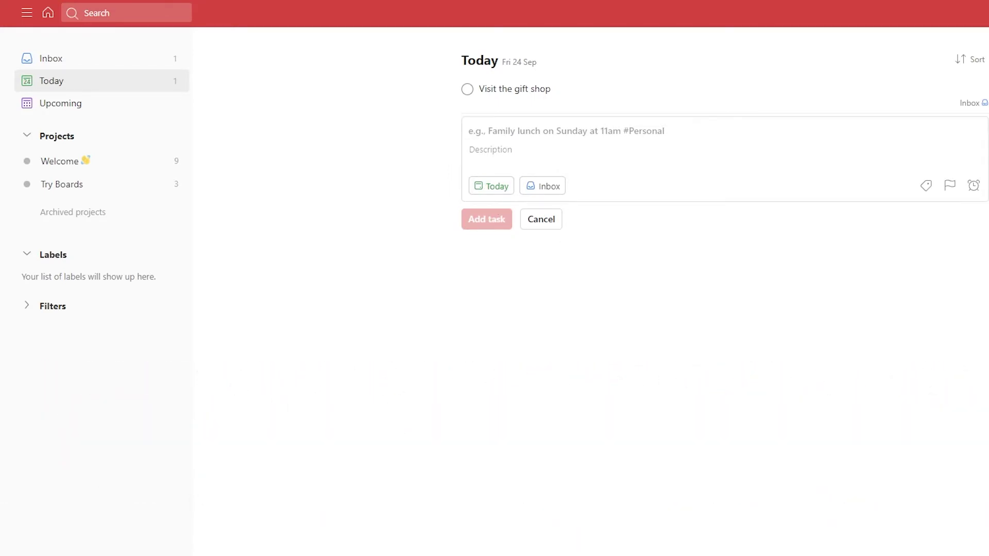
{"action": "left_click", "coordinate": [531, 225]}
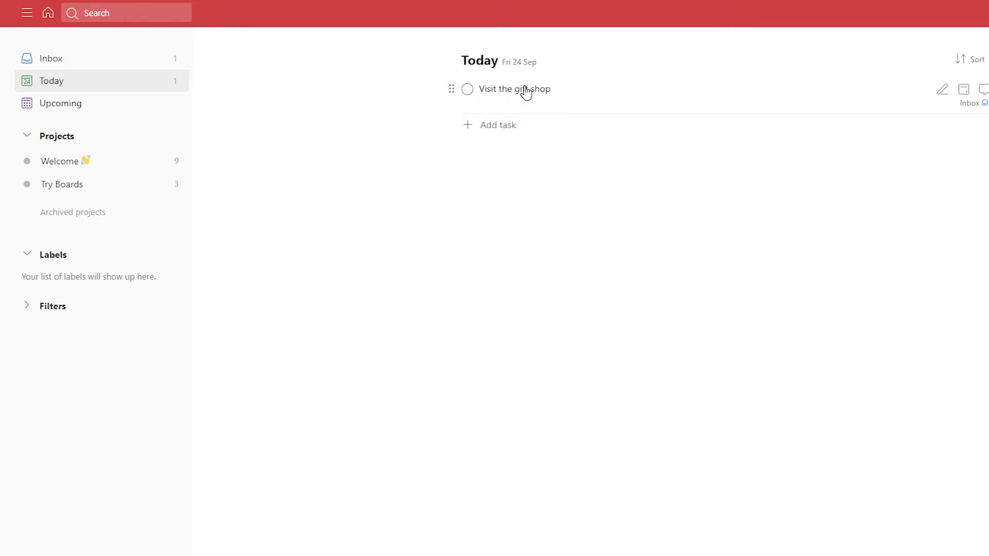
{"action": "left_click", "coordinate": [467, 89]}
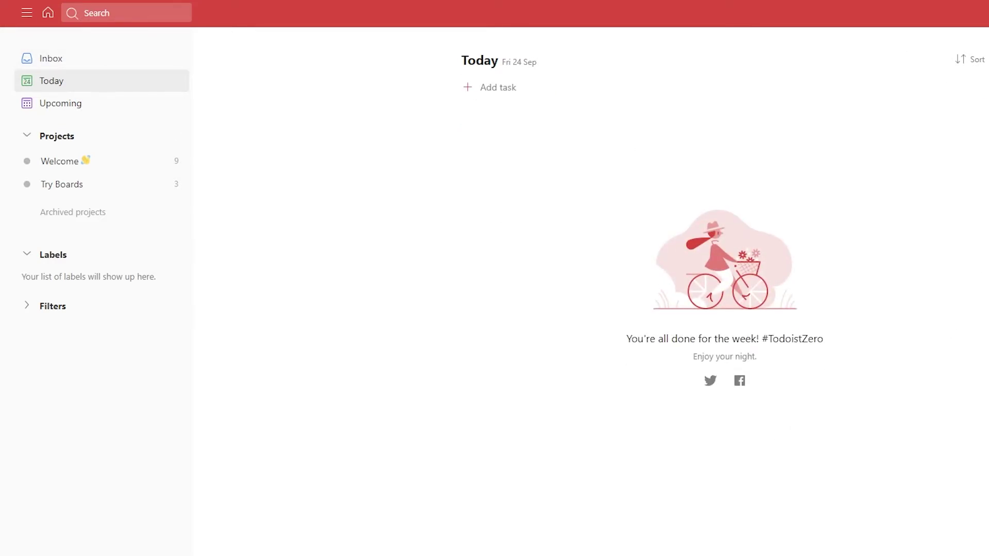
Step: Review the daily, weekly and Karma views of the productivity overview
{"action": "left_click", "coordinate": [988, 15]}
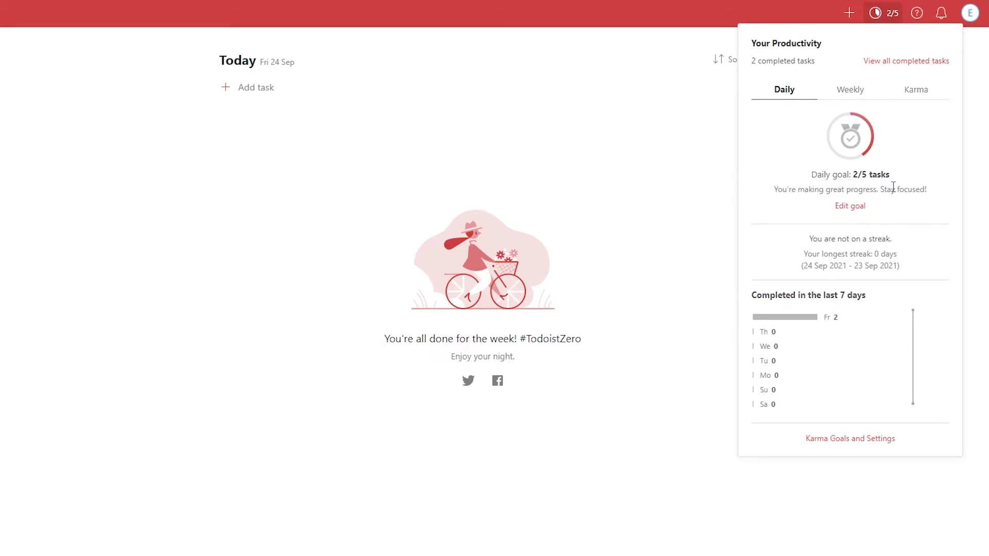
{"action": "left_click_drag", "start_coordinate": [859, 176], "coordinate": [868, 178]}
{"action": "left_click", "coordinate": [845, 98]}
{"action": "left_click", "coordinate": [926, 98]}
{"action": "key", "text": "Escape"}
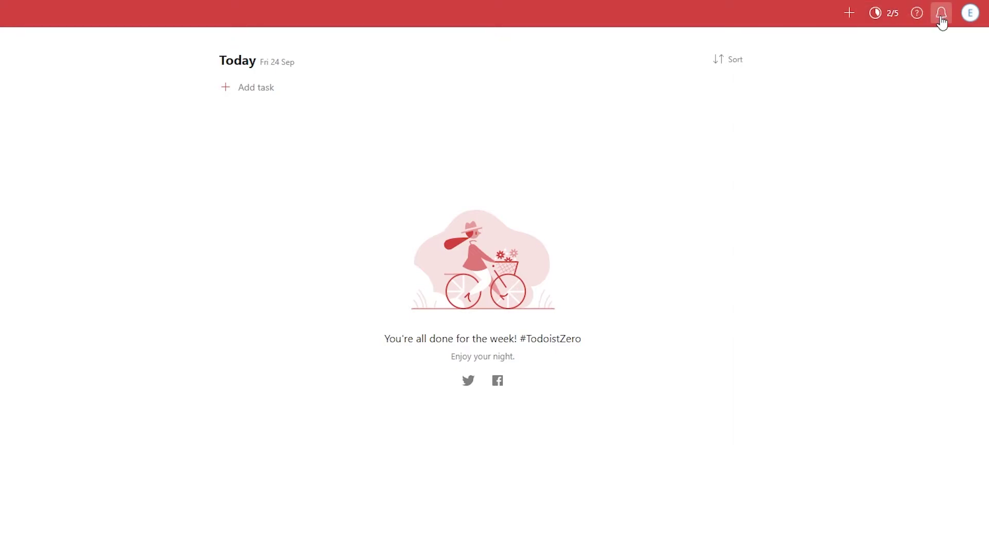
Step: View the help and resources options, and check all notifications and the unread ones
{"action": "left_click", "coordinate": [918, 14]}
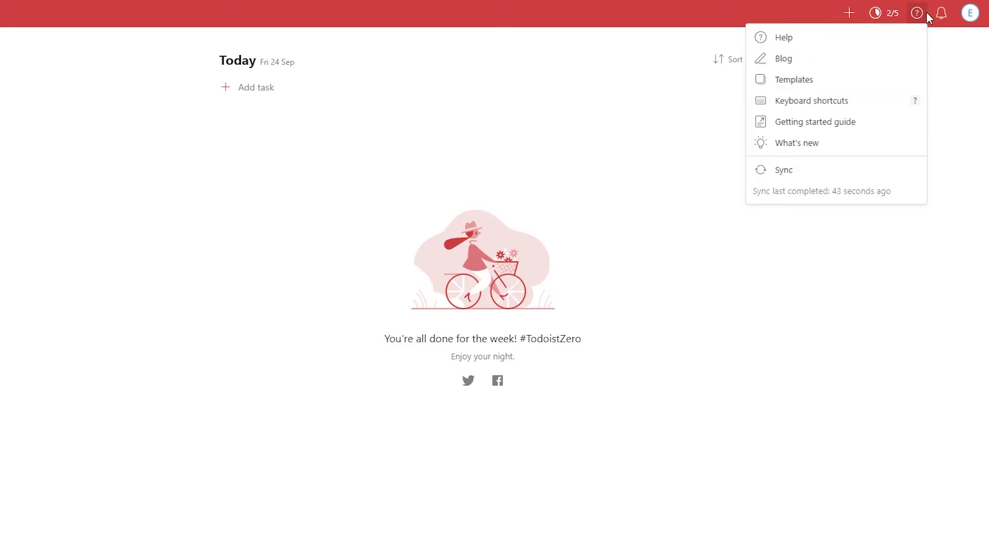
{"action": "left_click", "coordinate": [940, 20]}
{"action": "left_click", "coordinate": [941, 21]}
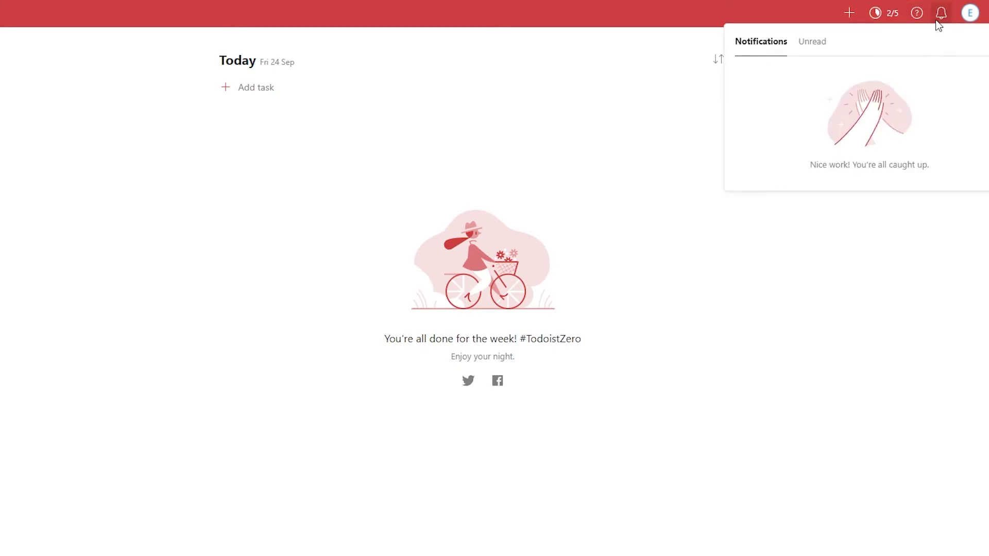
{"action": "left_click", "coordinate": [818, 46]}
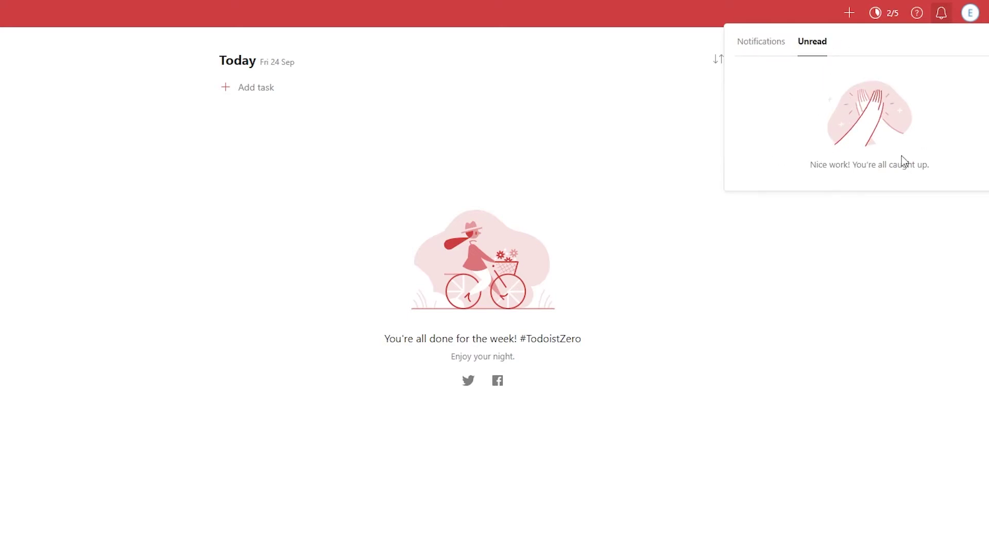
{"action": "left_click", "coordinate": [779, 339]}
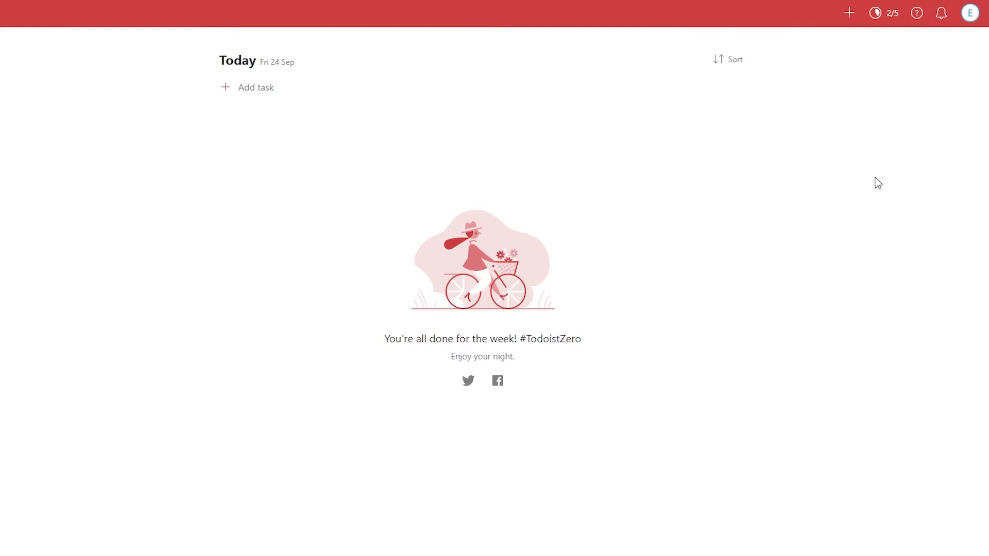
Step: Change the account's theme to Dark and save the update
{"action": "left_click", "coordinate": [974, 17]}
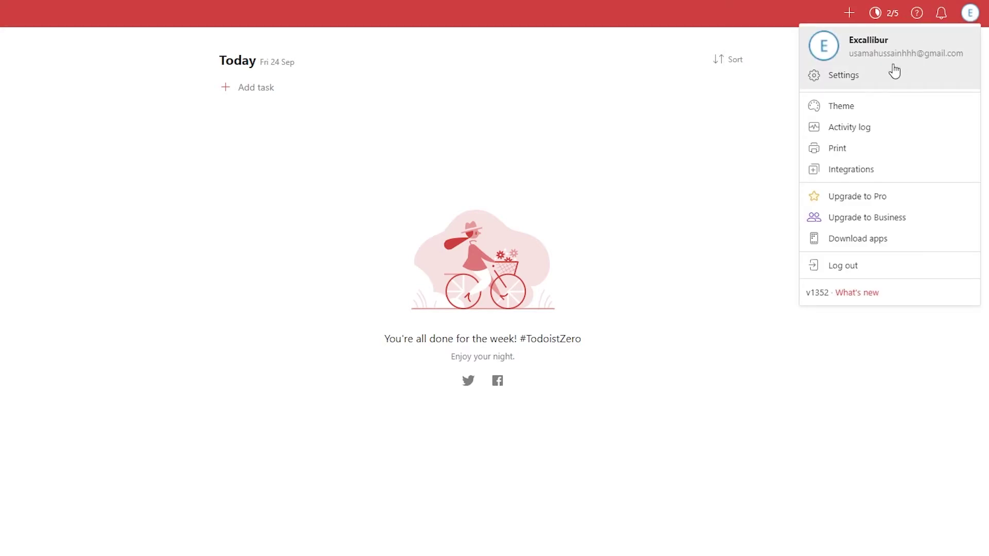
{"action": "left_click", "coordinate": [849, 109]}
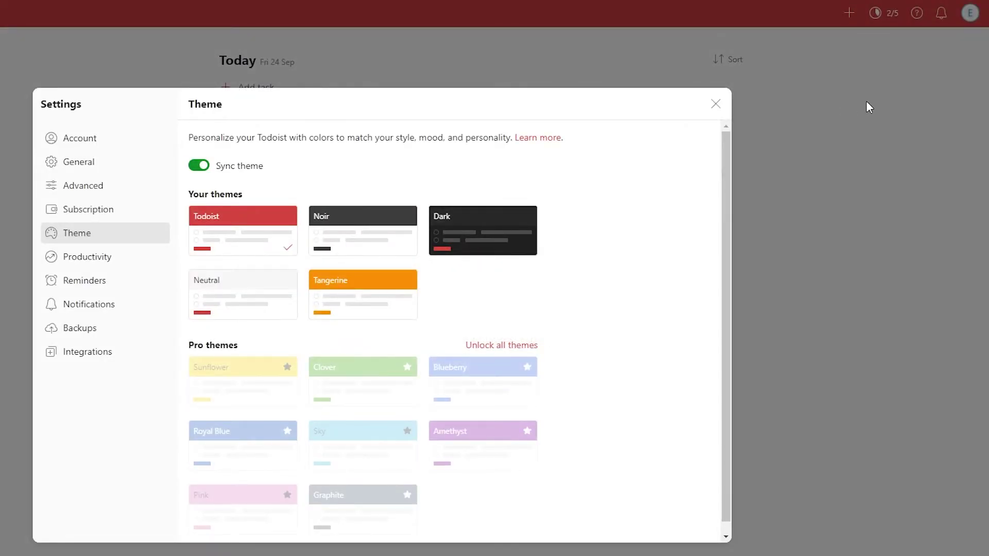
{"action": "left_click", "coordinate": [478, 244]}
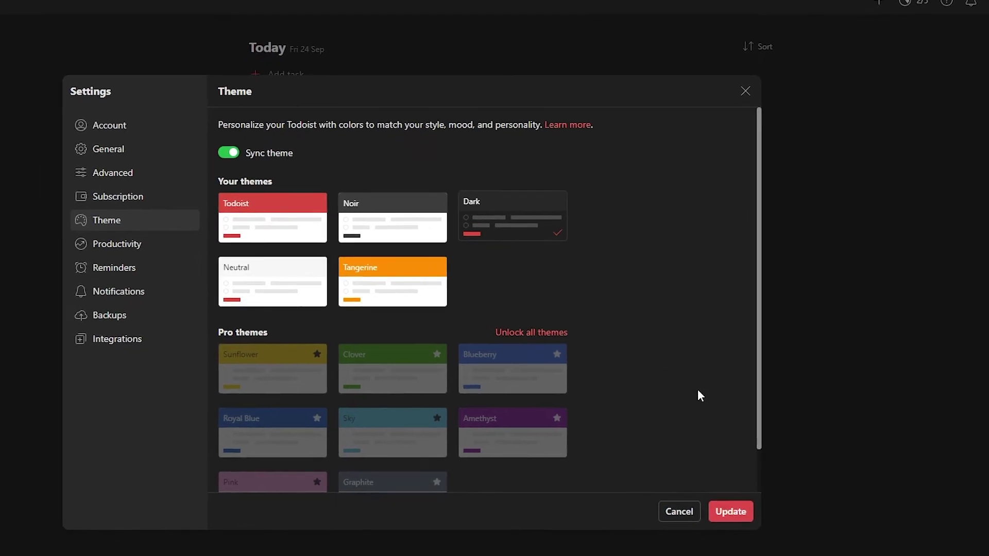
{"action": "scroll", "coordinate": [666, 402], "scroll_direction": "down", "scroll_amount": 1}
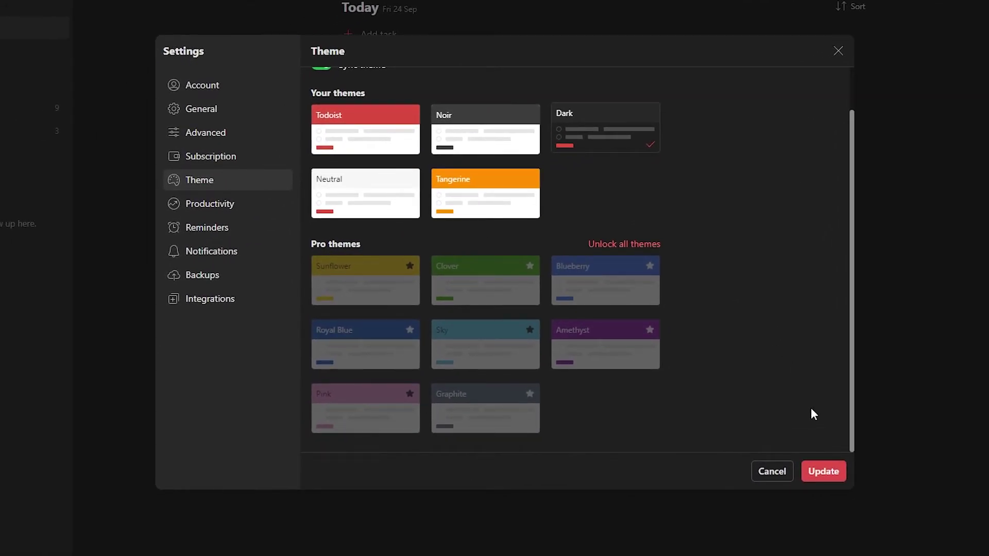
{"action": "left_click", "coordinate": [827, 472]}
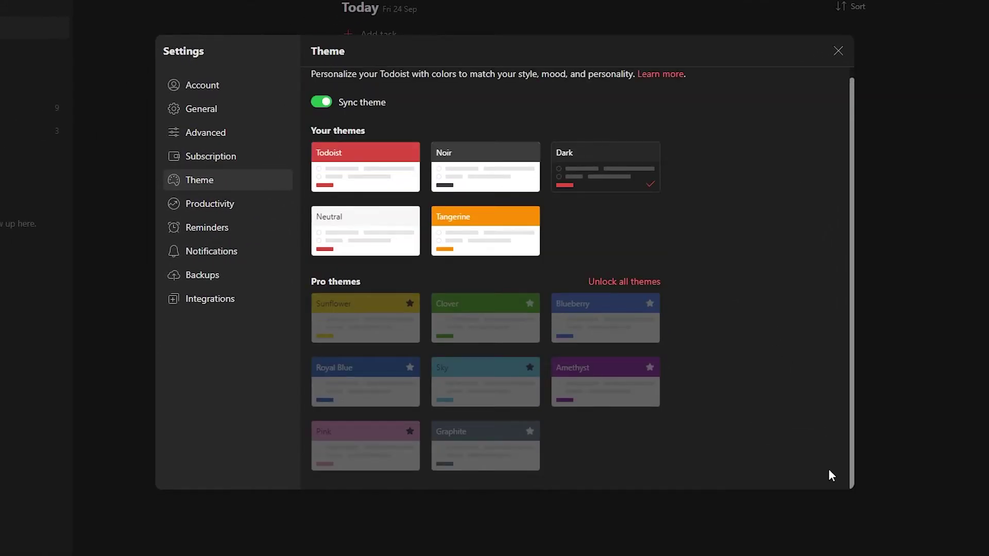
Step: Review the photo, name, email, password and connected account options in the Account settings
{"action": "left_click", "coordinate": [201, 88]}
{"action": "scroll", "coordinate": [389, 228], "scroll_direction": "down", "scroll_amount": 3}
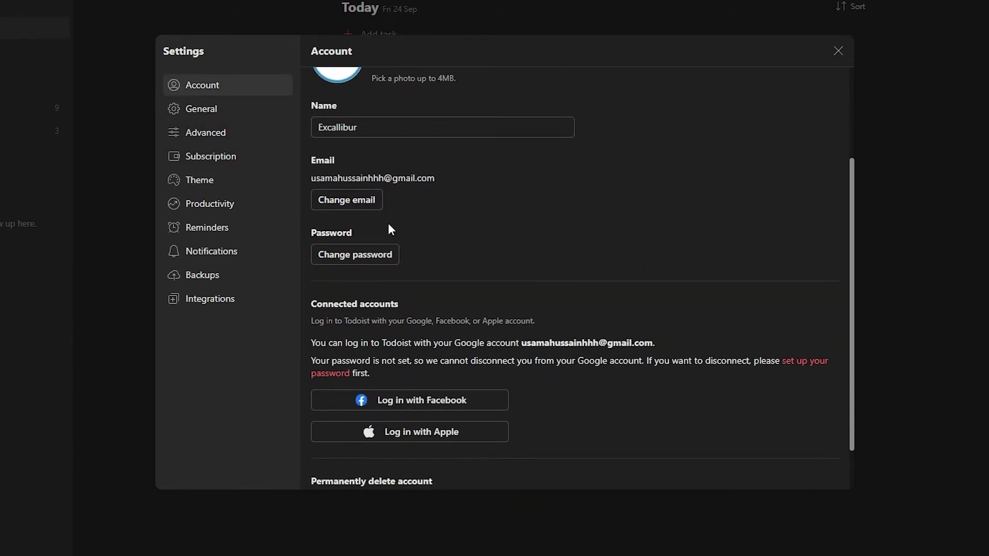
{"action": "scroll", "coordinate": [390, 229], "scroll_direction": "down", "scroll_amount": 1}
{"action": "scroll", "coordinate": [389, 225], "scroll_direction": "up", "scroll_amount": 2}
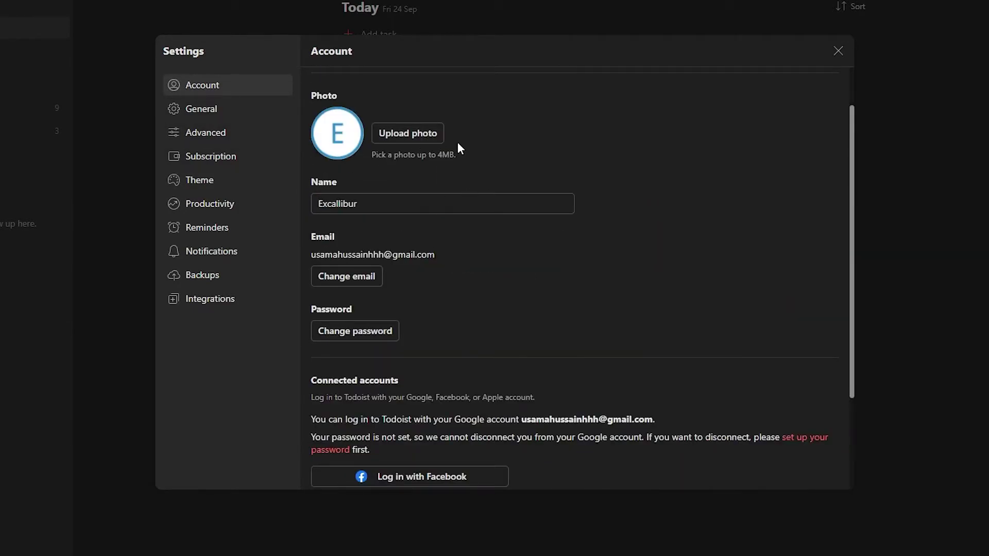
{"action": "scroll", "coordinate": [416, 235], "scroll_direction": "down", "scroll_amount": 2}
Step: Review the General settings for language, home view, date and time formats, and week days
{"action": "left_click", "coordinate": [257, 109]}
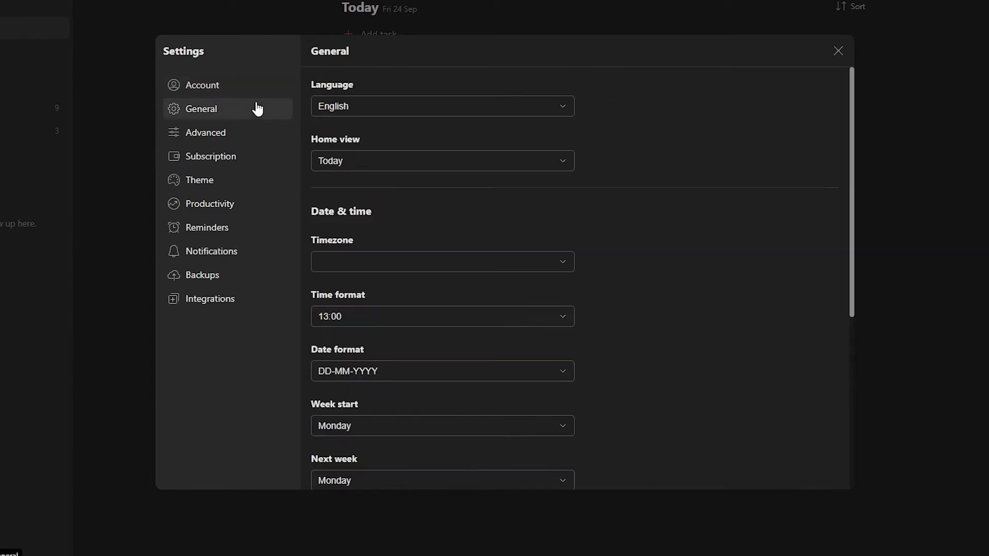
{"action": "scroll", "coordinate": [370, 129], "scroll_direction": "down", "scroll_amount": 3}
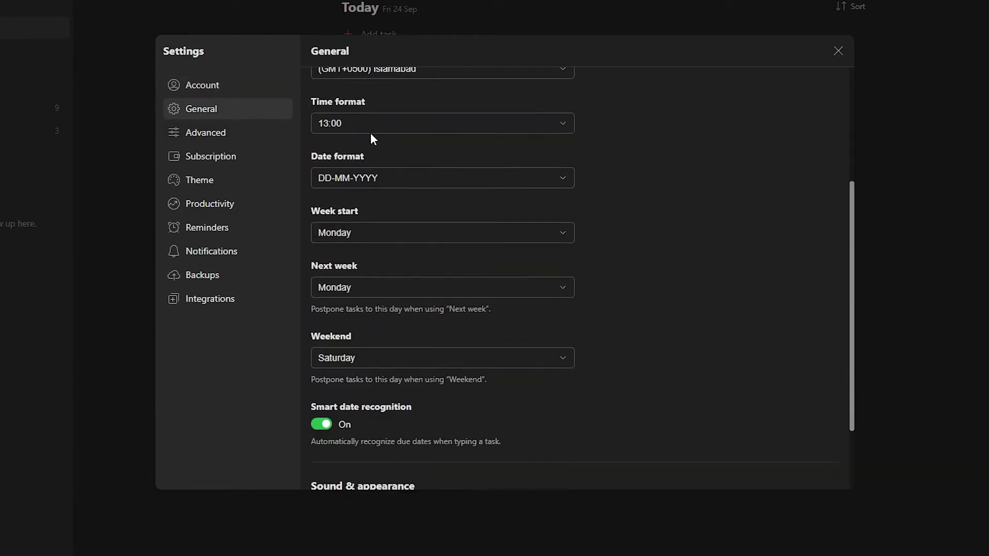
{"action": "scroll", "coordinate": [375, 142], "scroll_direction": "down", "scroll_amount": 2}
{"action": "scroll", "coordinate": [346, 407], "scroll_direction": "up", "scroll_amount": 3}
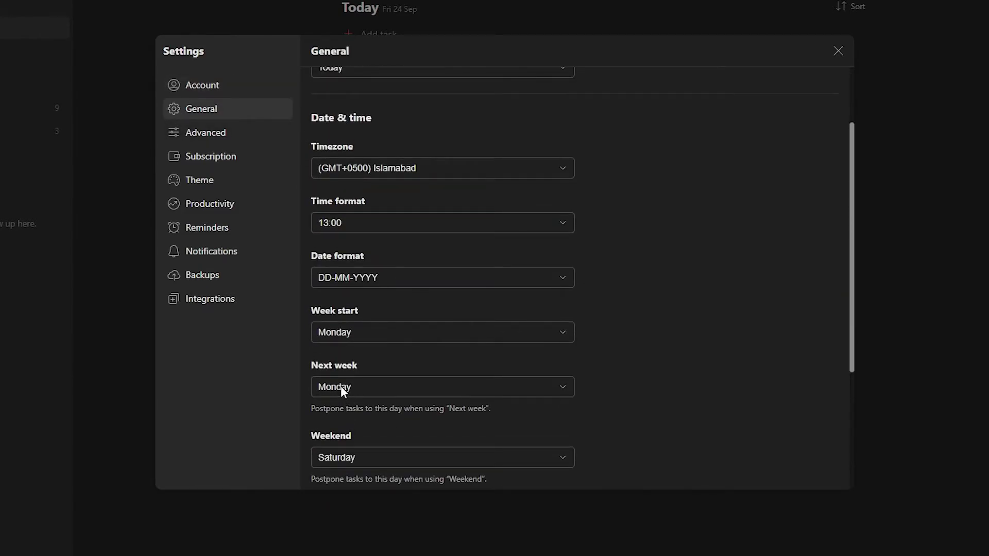
Step: Review the Advanced settings and the Todoist Pro features listed in the Subscription settings
{"action": "left_click", "coordinate": [202, 136]}
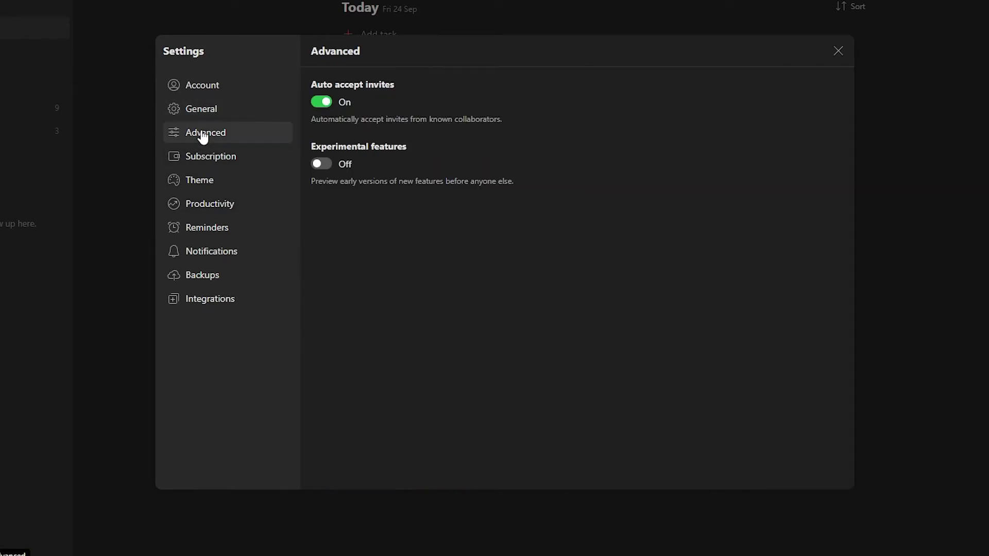
{"action": "left_click", "coordinate": [206, 161]}
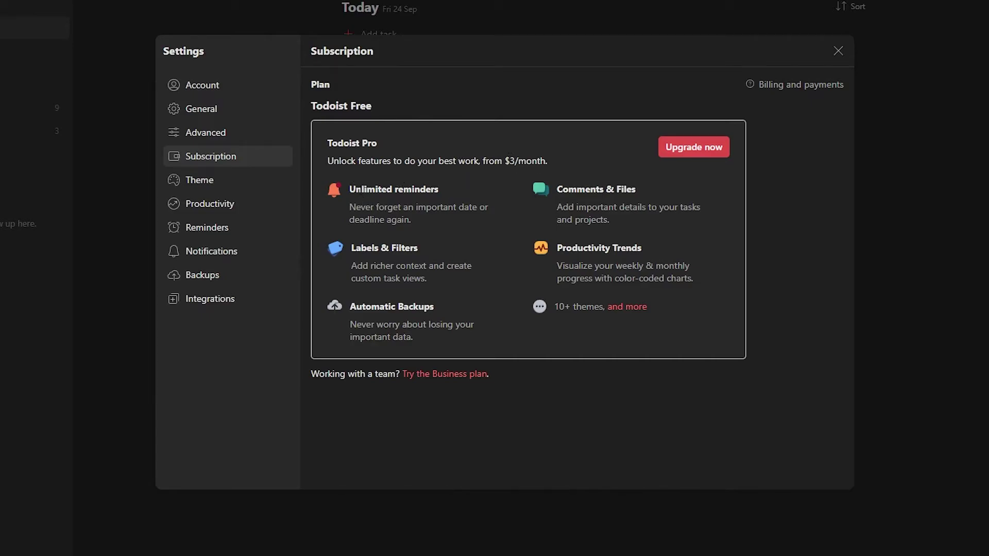
{"action": "left_click_drag", "start_coordinate": [349, 191], "coordinate": [394, 191]}
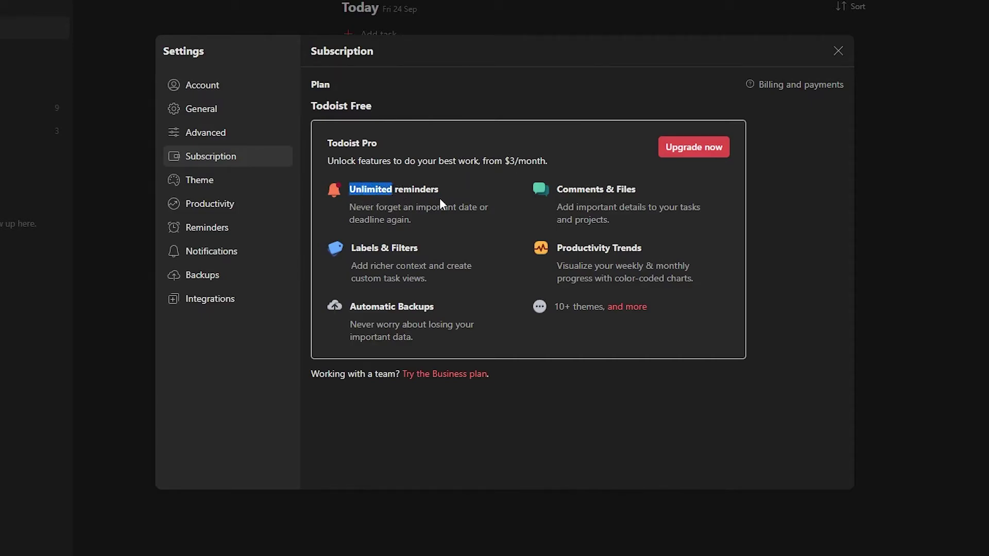
{"action": "left_click", "coordinate": [441, 202]}
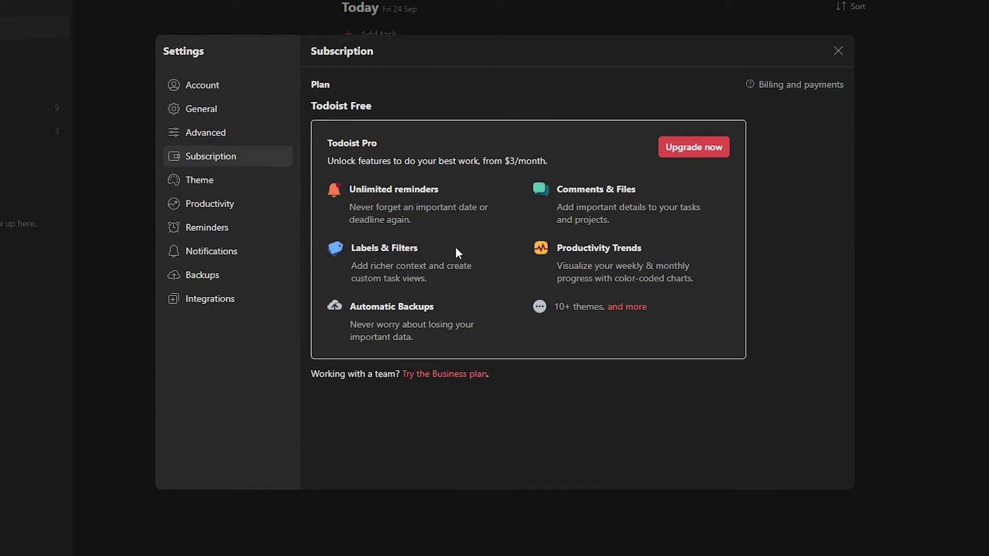
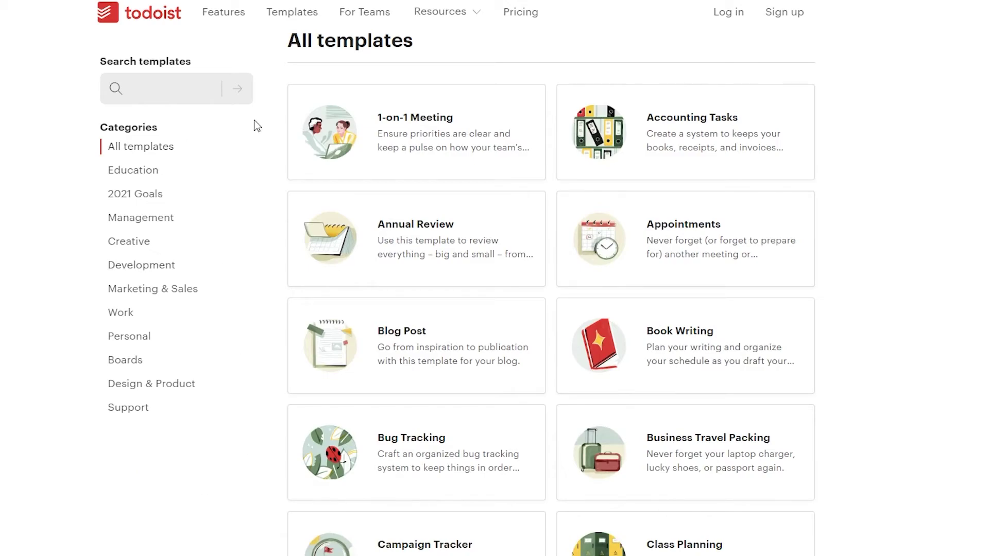
Step: Browse the All templates list in the template gallery on the Todoist website
{"action": "scroll", "coordinate": [685, 193], "scroll_direction": "down", "scroll_amount": 4}
{"action": "scroll", "coordinate": [607, 282], "scroll_direction": "down", "scroll_amount": 3}
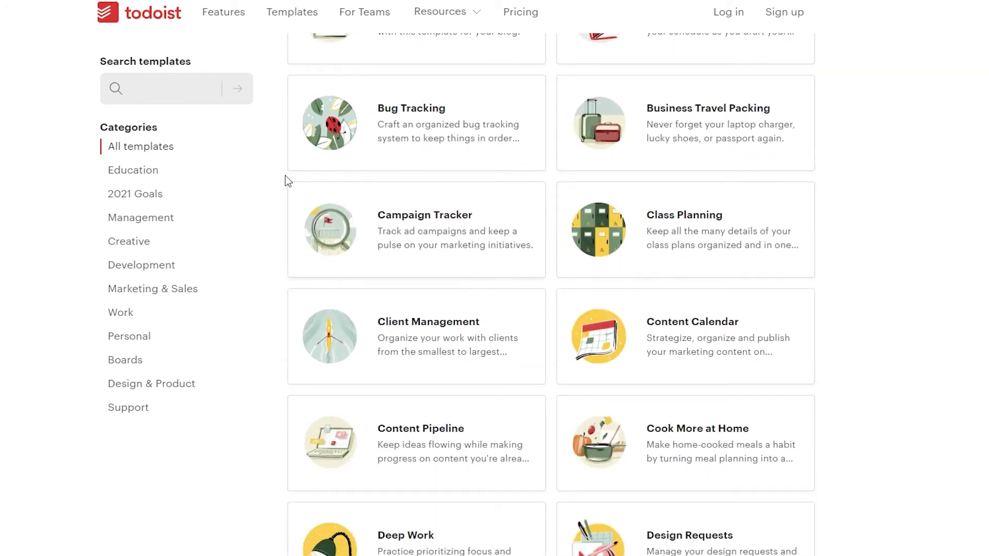
{"action": "scroll", "coordinate": [440, 254], "scroll_direction": "down", "scroll_amount": 1}
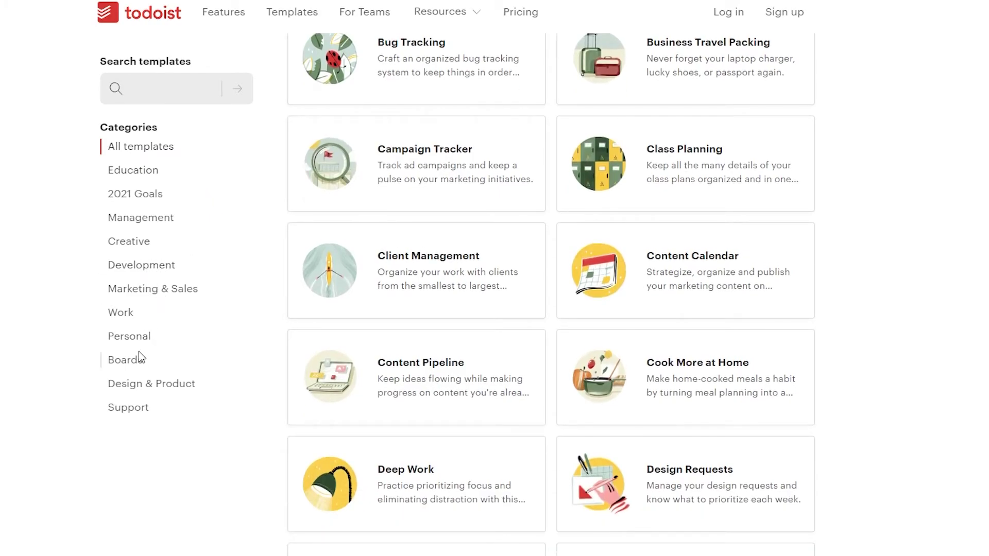
Step: Browse the templates in the Management category and the full list in the Boards category
{"action": "left_click", "coordinate": [146, 218]}
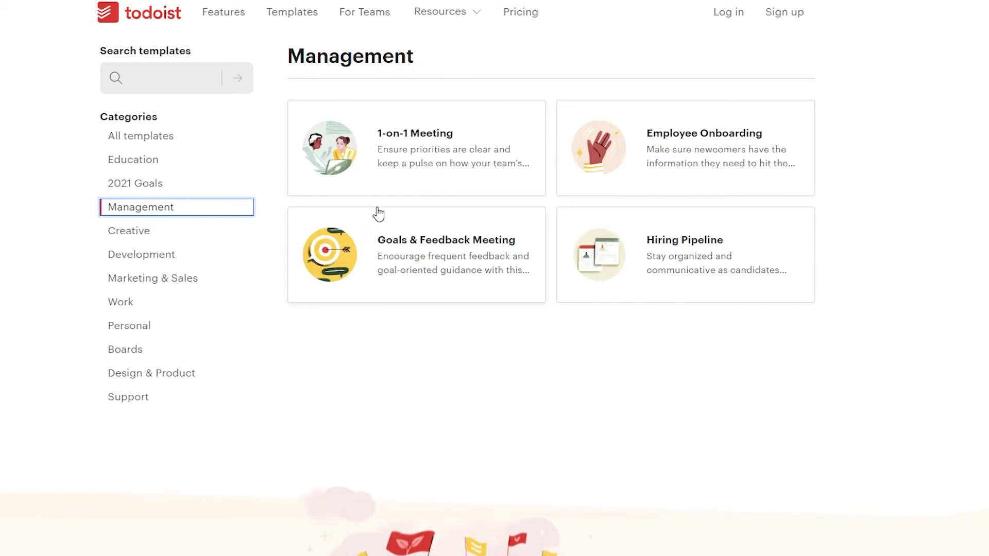
{"action": "left_click", "coordinate": [150, 351]}
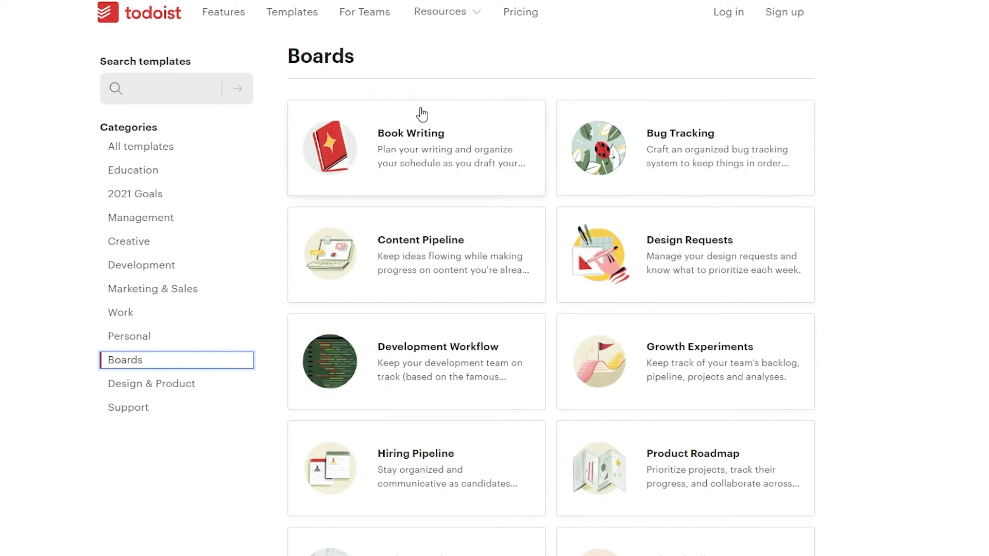
{"action": "scroll", "coordinate": [546, 90], "scroll_direction": "down", "scroll_amount": 1}
{"action": "scroll", "coordinate": [459, 282], "scroll_direction": "down", "scroll_amount": 5}
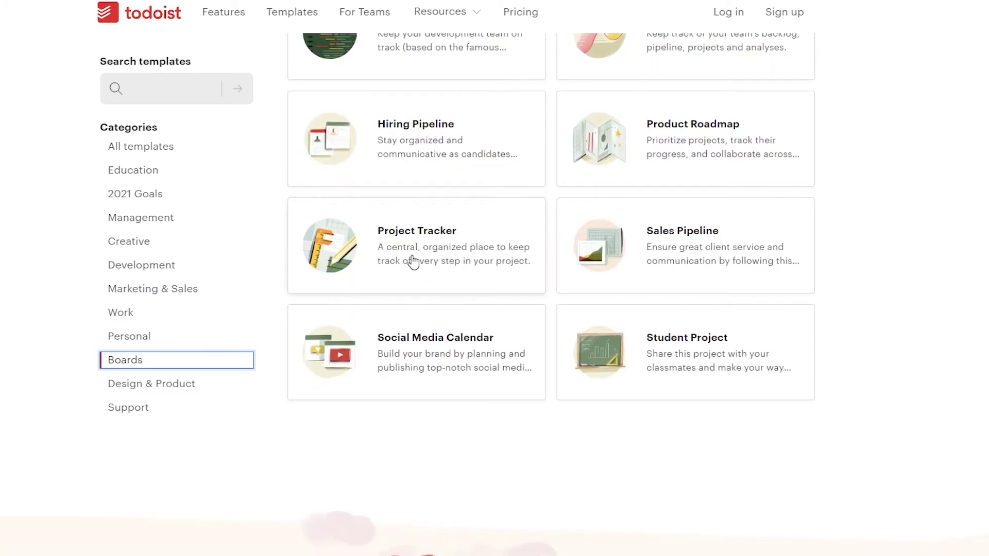
Step: Open the Project Tracker template and examine its description, usage tips and board preview
{"action": "left_click", "coordinate": [408, 273]}
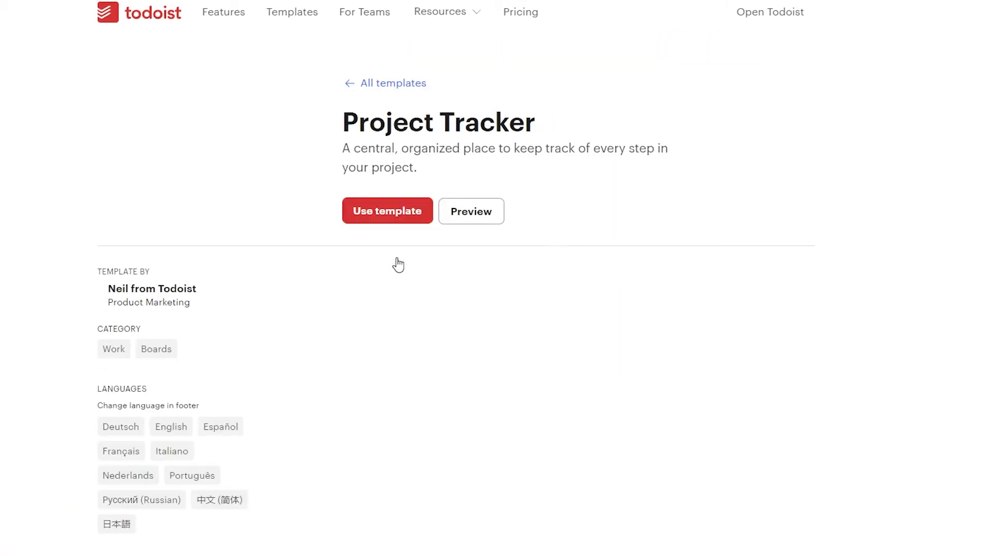
{"action": "scroll", "coordinate": [395, 262], "scroll_direction": "down", "scroll_amount": 5}
{"action": "scroll", "coordinate": [387, 273], "scroll_direction": "down", "scroll_amount": 5}
{"action": "scroll", "coordinate": [389, 276], "scroll_direction": "down", "scroll_amount": 5}
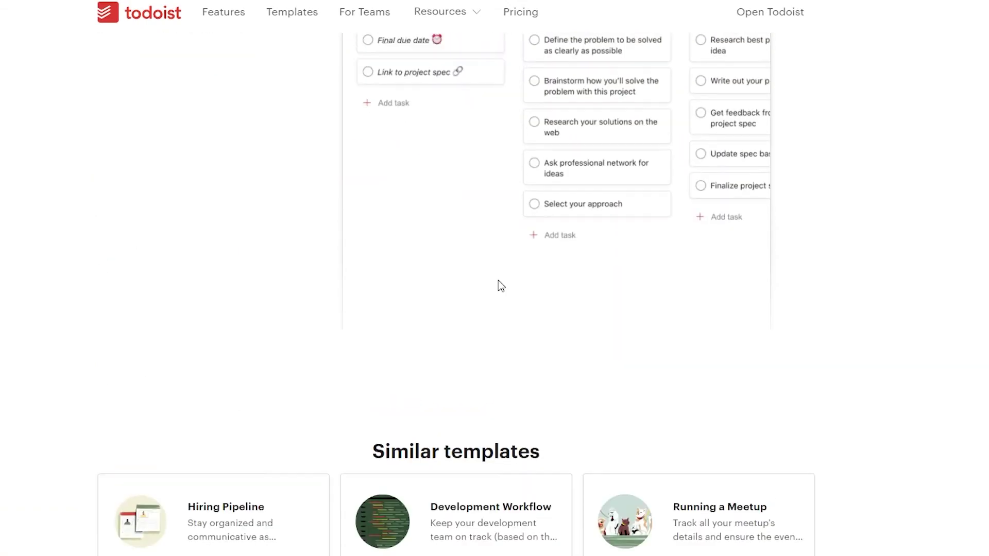
{"action": "scroll", "coordinate": [499, 280], "scroll_direction": "up", "scroll_amount": 2}
{"action": "scroll", "coordinate": [607, 287], "scroll_direction": "up", "scroll_amount": 1}
{"action": "scroll", "coordinate": [550, 279], "scroll_direction": "down", "scroll_amount": 2}
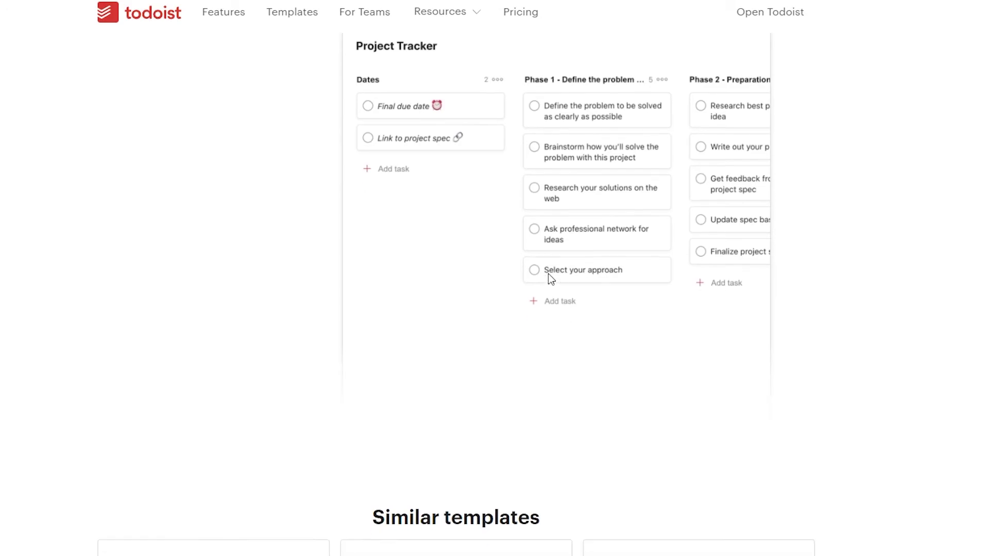
{"action": "scroll", "coordinate": [548, 276], "scroll_direction": "up", "scroll_amount": 9}
{"action": "scroll", "coordinate": [543, 282], "scroll_direction": "up", "scroll_amount": 4}
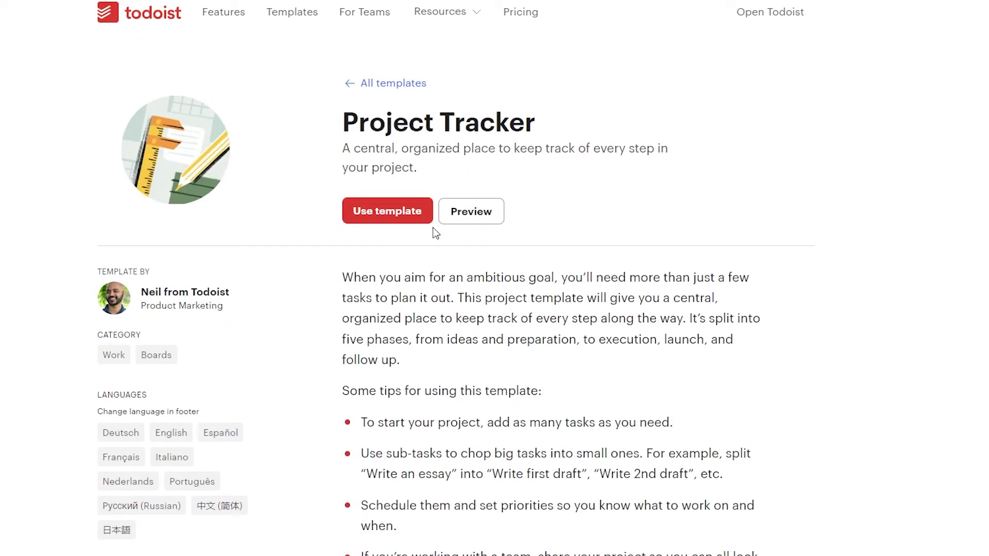
Step: Create a project from the Project Tracker template and view the phases across its board
{"action": "left_click", "coordinate": [417, 223]}
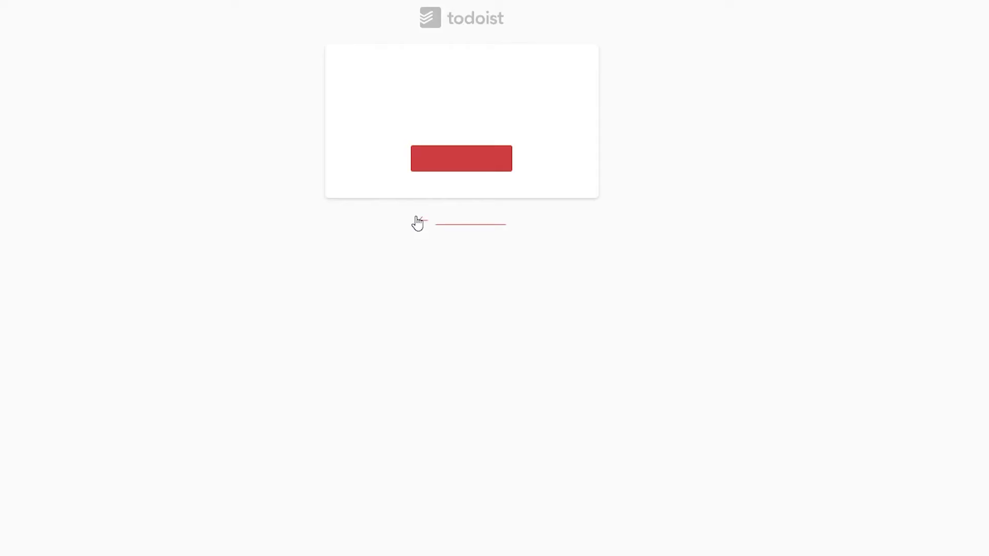
{"action": "left_click", "coordinate": [439, 433]}
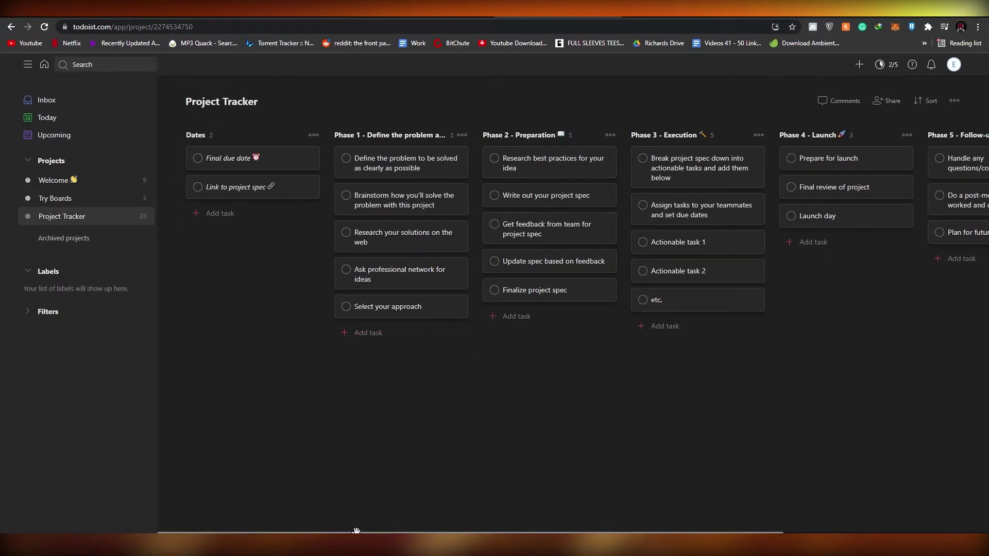
{"action": "left_click_drag", "start_coordinate": [356, 531], "coordinate": [650, 502]}
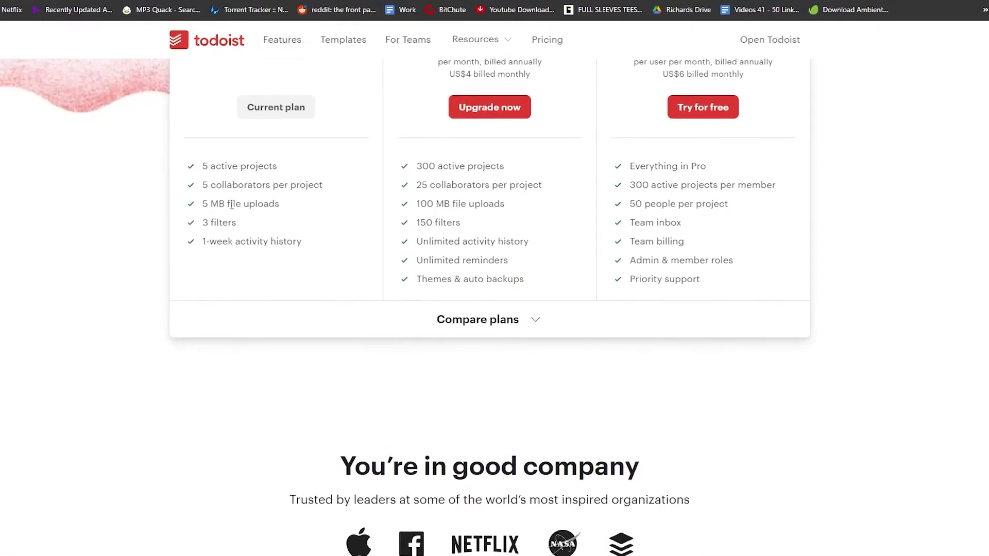
Step: Compare the prices, billing terms and features of the Free, Pro and Business plans
{"action": "scroll", "coordinate": [239, 325], "scroll_direction": "up", "scroll_amount": 3}
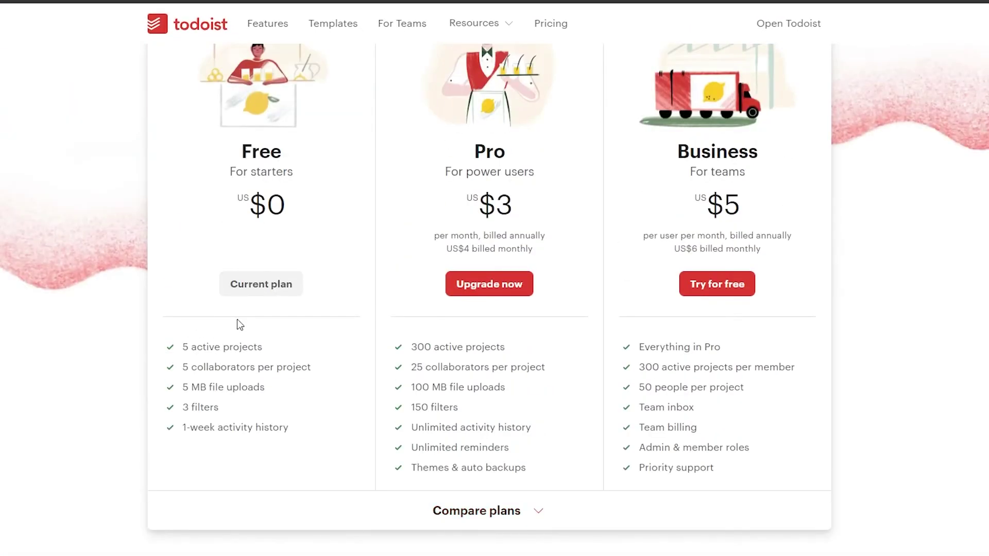
{"action": "scroll", "coordinate": [239, 324], "scroll_direction": "up", "scroll_amount": 2}
{"action": "scroll", "coordinate": [336, 316], "scroll_direction": "down", "scroll_amount": 2}
{"action": "scroll", "coordinate": [526, 425], "scroll_direction": "up", "scroll_amount": 3}
{"action": "scroll", "coordinate": [523, 421], "scroll_direction": "down", "scroll_amount": 3}
{"action": "scroll", "coordinate": [530, 484], "scroll_direction": "up", "scroll_amount": 1}
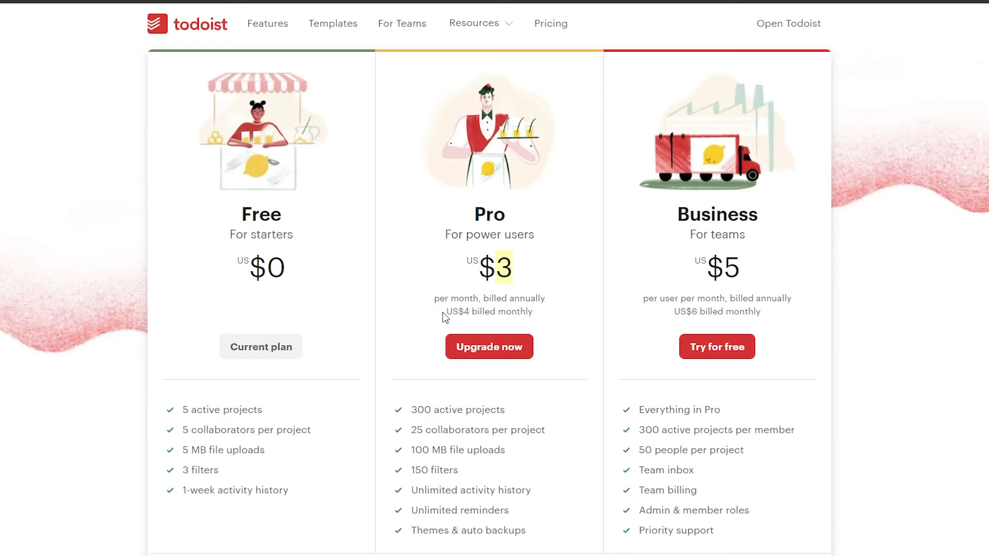
{"action": "left_click_drag", "start_coordinate": [443, 312], "coordinate": [471, 312]}
{"action": "scroll", "coordinate": [585, 301], "scroll_direction": "up", "scroll_amount": 1}
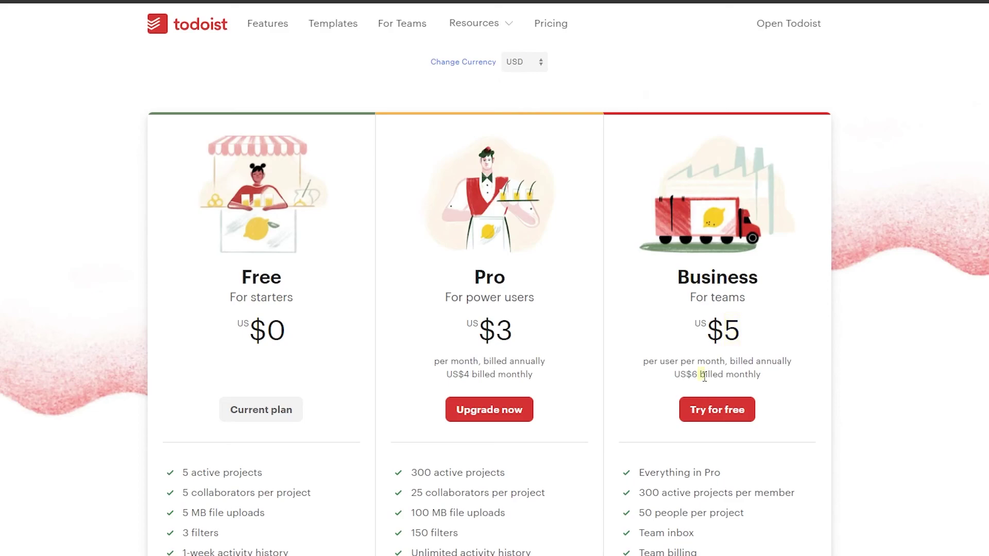
{"action": "scroll", "coordinate": [705, 377], "scroll_direction": "down", "scroll_amount": 3}
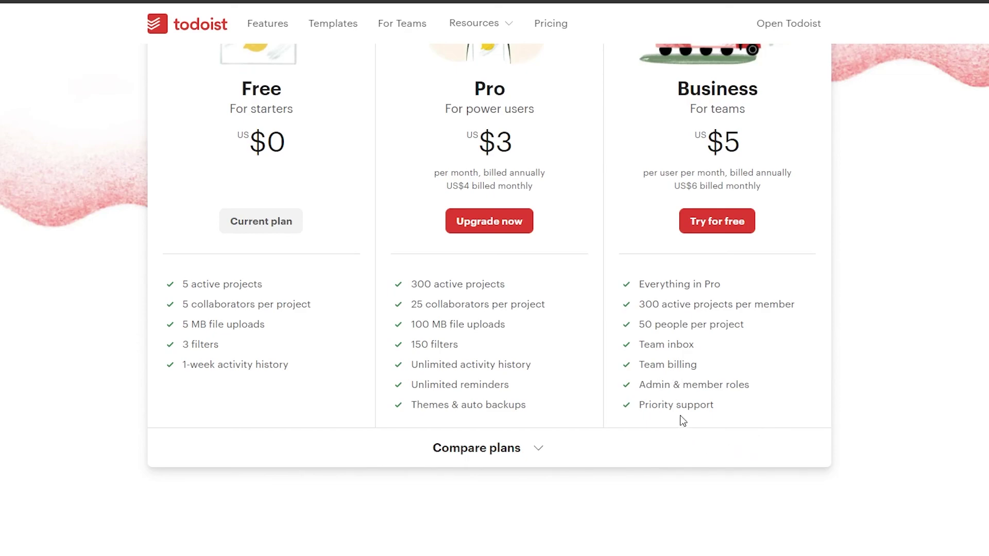
{"action": "scroll", "coordinate": [677, 417], "scroll_direction": "up", "scroll_amount": 4}
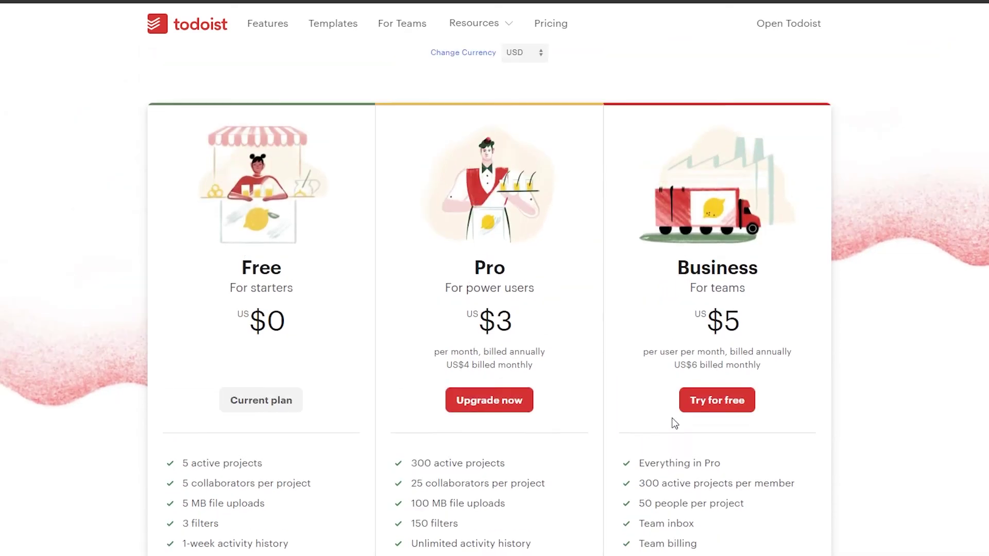
{"action": "scroll", "coordinate": [522, 452], "scroll_direction": "down", "scroll_amount": 4}
{"action": "scroll", "coordinate": [530, 468], "scroll_direction": "up", "scroll_amount": 6}
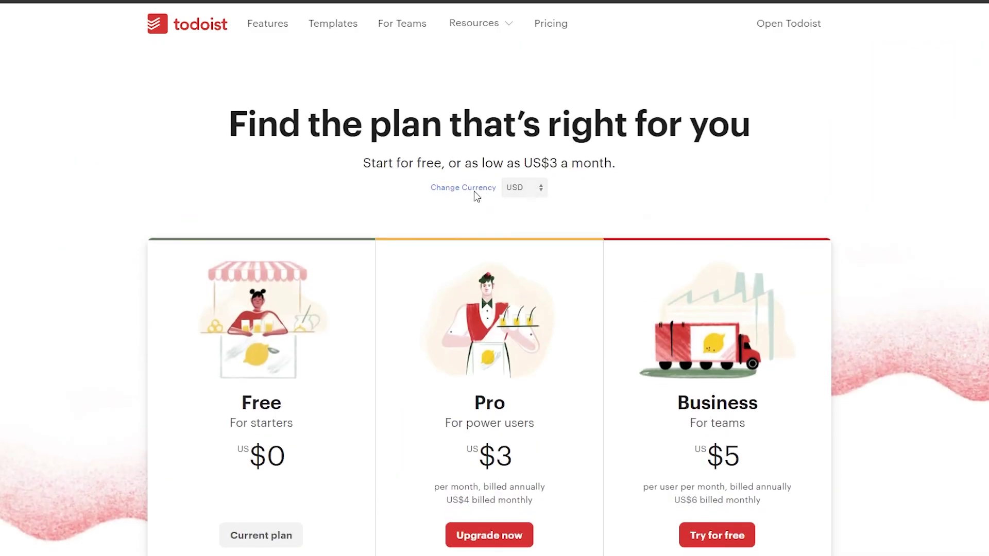
Step: Check which currencies are available for the plan prices, leaving the selection at USD
{"action": "left_click", "coordinate": [519, 189]}
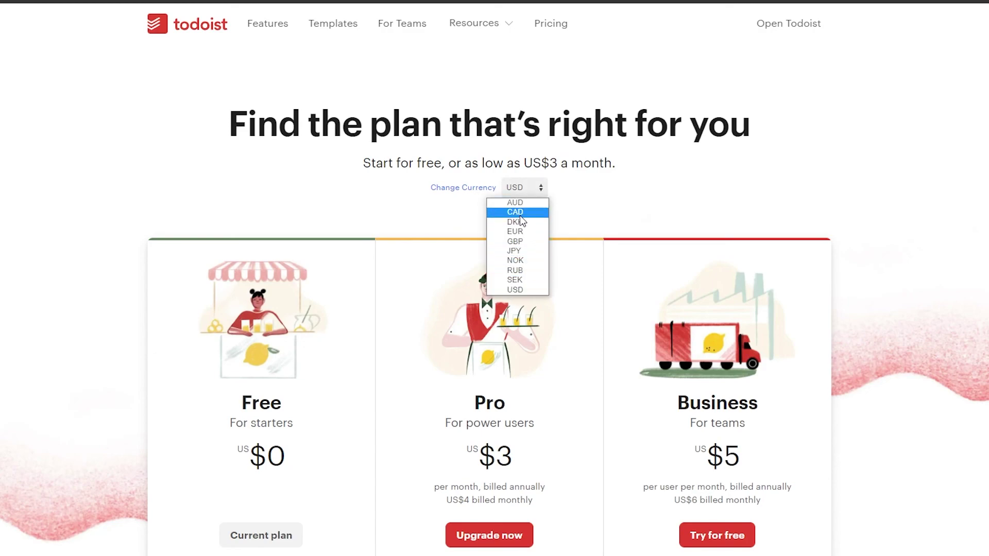
{"action": "scroll", "coordinate": [557, 250], "scroll_direction": "down", "scroll_amount": 7}
{"action": "scroll", "coordinate": [560, 247], "scroll_direction": "up", "scroll_amount": 3}
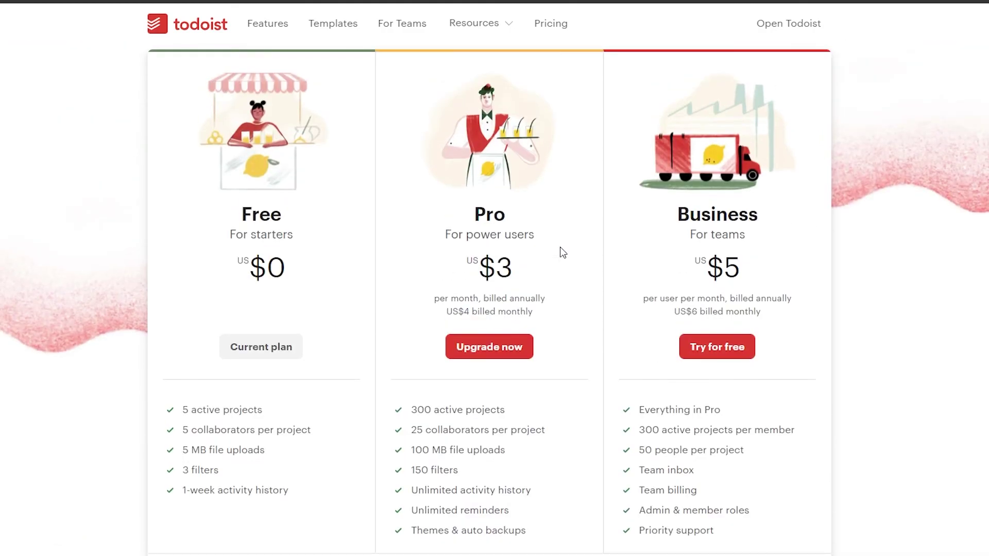
{"action": "scroll", "coordinate": [561, 246], "scroll_direction": "up", "scroll_amount": 3}
{"action": "scroll", "coordinate": [459, 197], "scroll_direction": "down", "scroll_amount": 4}
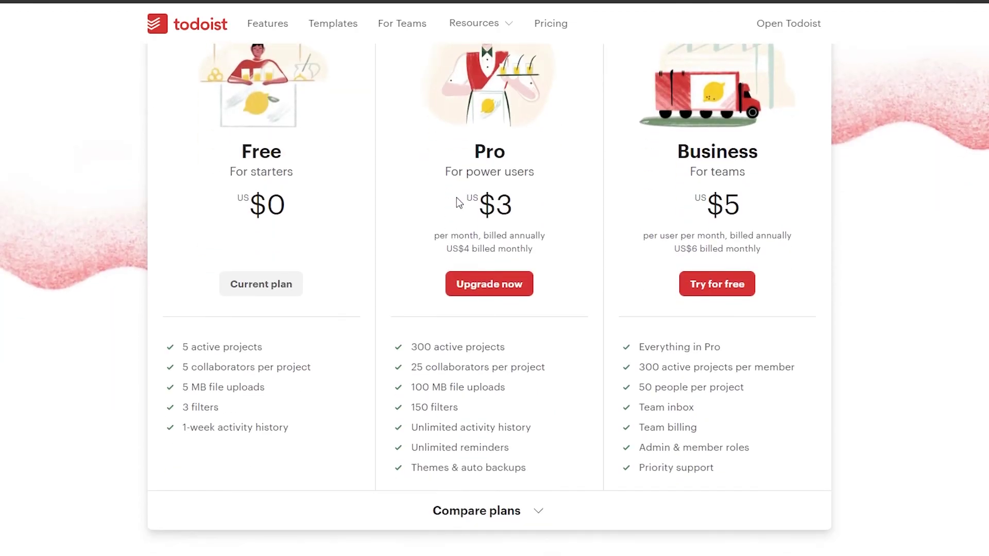
Step: Look through the customer references and nonprofit discount section below the plans, returning to the start of the pricing page
{"action": "scroll", "coordinate": [456, 202], "scroll_direction": "down", "scroll_amount": 8}
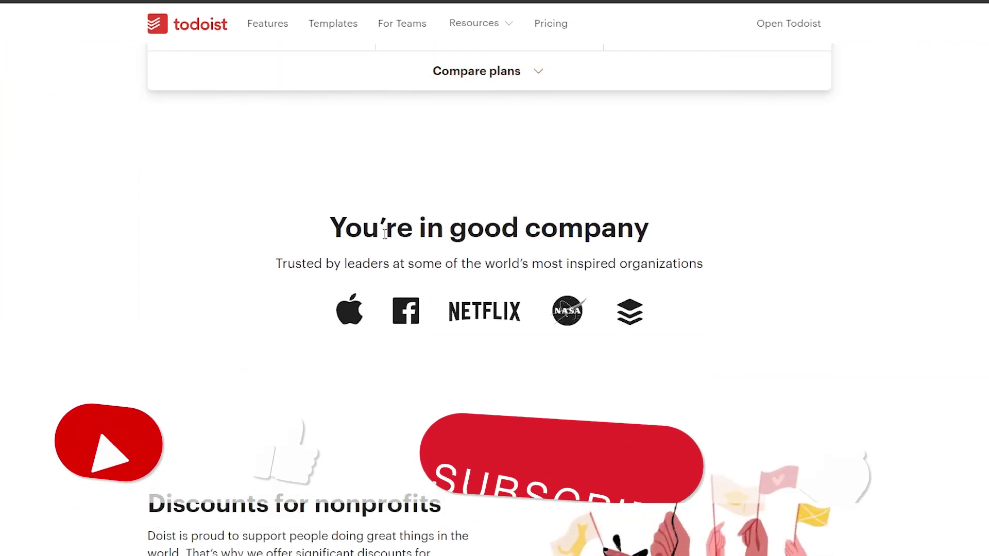
{"action": "scroll", "coordinate": [385, 234], "scroll_direction": "down", "scroll_amount": 4}
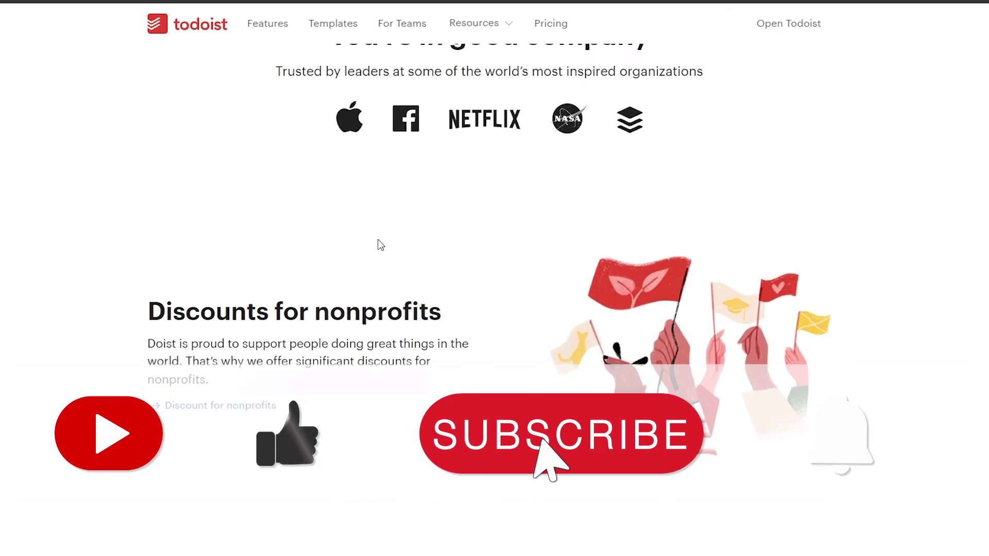
{"action": "scroll", "coordinate": [381, 245], "scroll_direction": "down", "scroll_amount": 3}
{"action": "scroll", "coordinate": [381, 245], "scroll_direction": "up", "scroll_amount": 10}
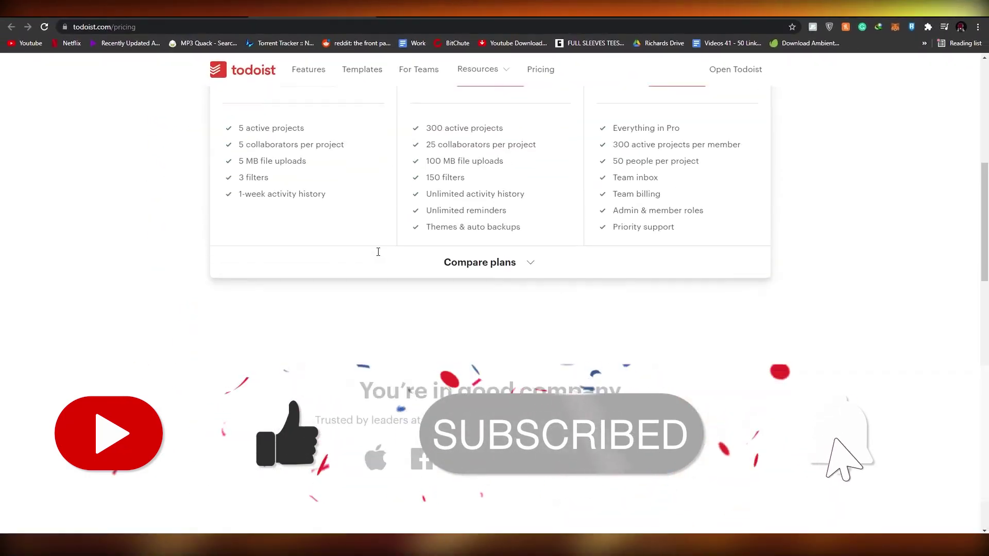
{"action": "scroll", "coordinate": [379, 252], "scroll_direction": "up", "scroll_amount": 5}
{"action": "scroll", "coordinate": [396, 259], "scroll_direction": "up", "scroll_amount": 2}
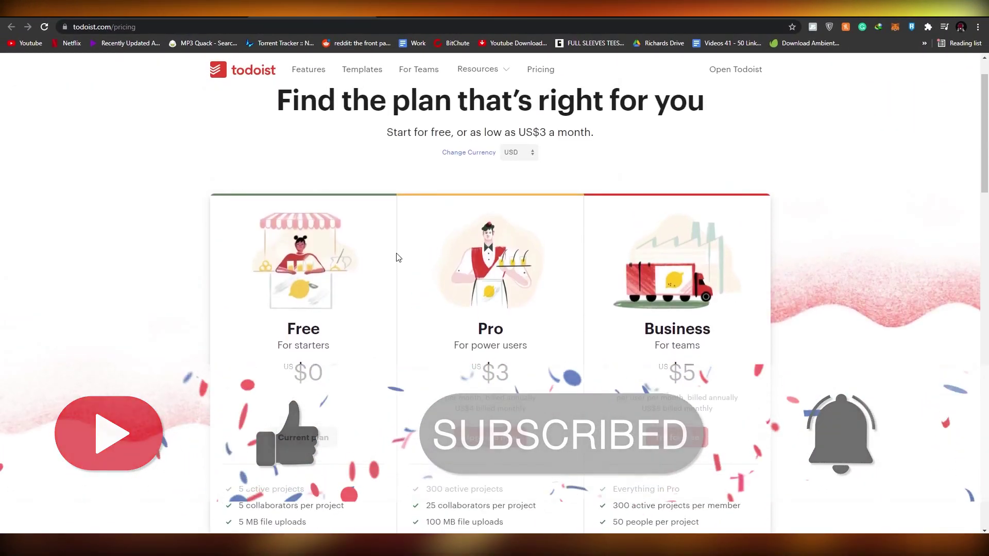
{"action": "scroll", "coordinate": [398, 258], "scroll_direction": "up", "scroll_amount": 1}
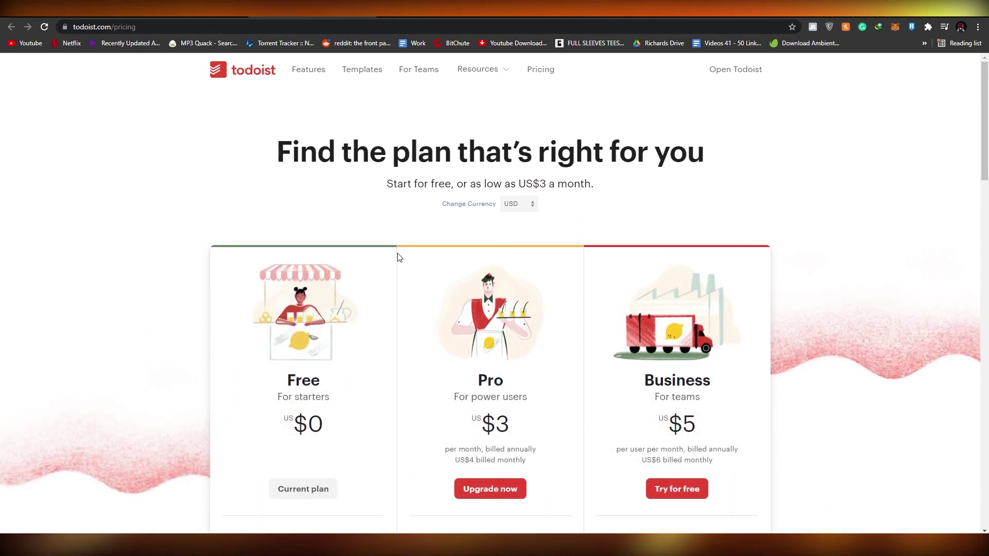